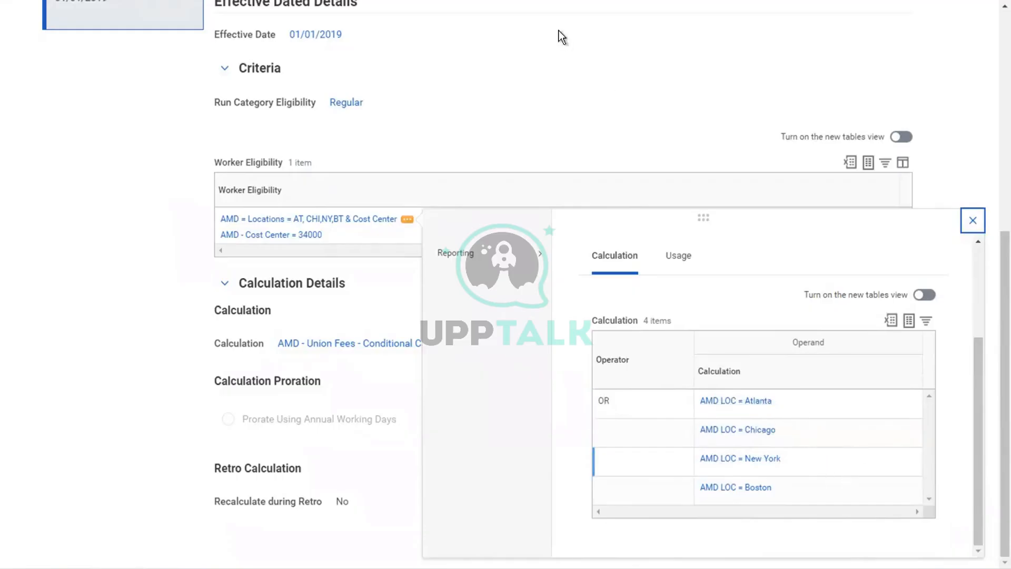
- Examine the definition of the AMD - Cost Center = 34000 worker eligibility calculation and close its preview
click(485, 96)
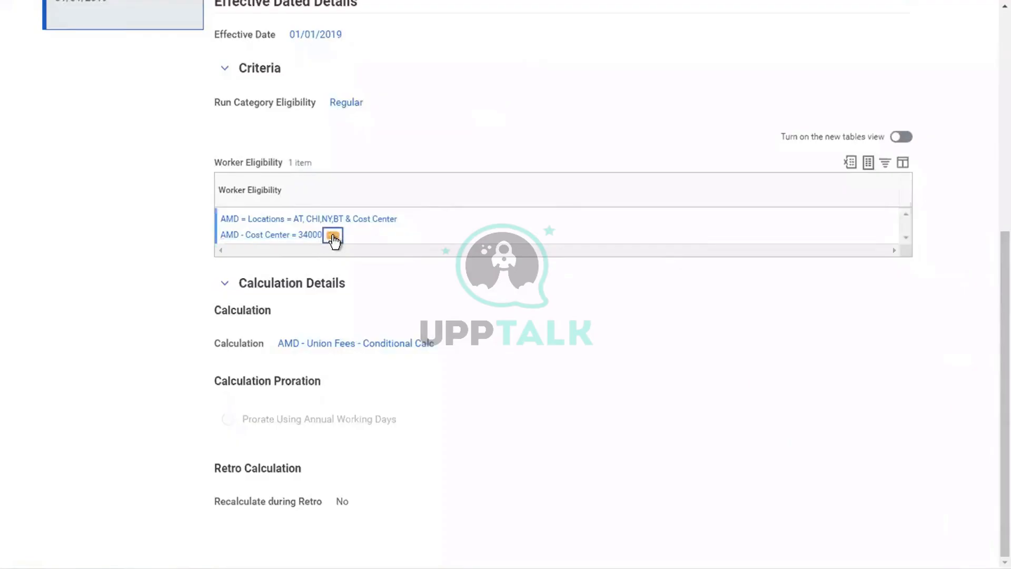
click(333, 238)
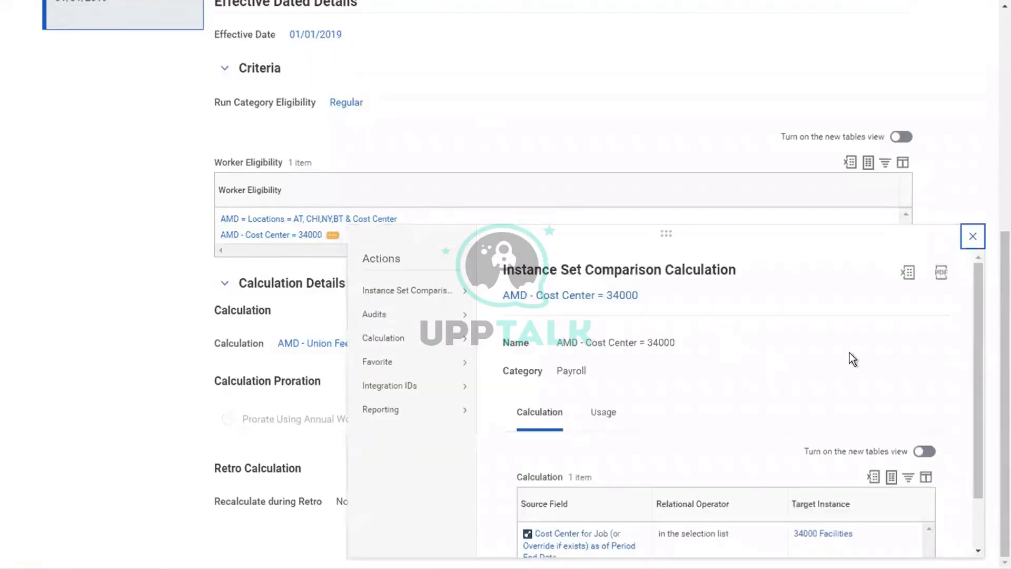
drag(974, 359, 972, 403)
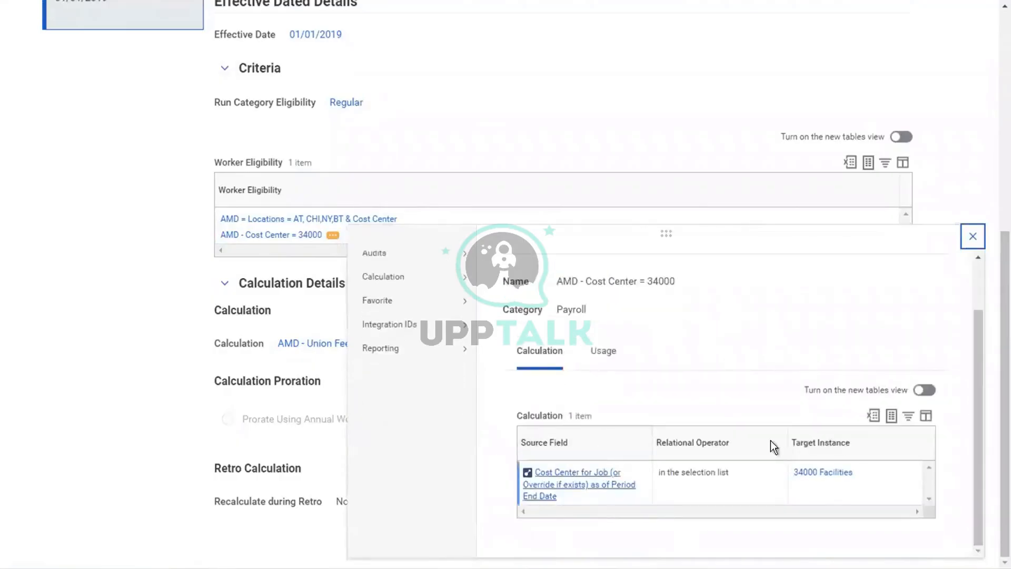
click(481, 103)
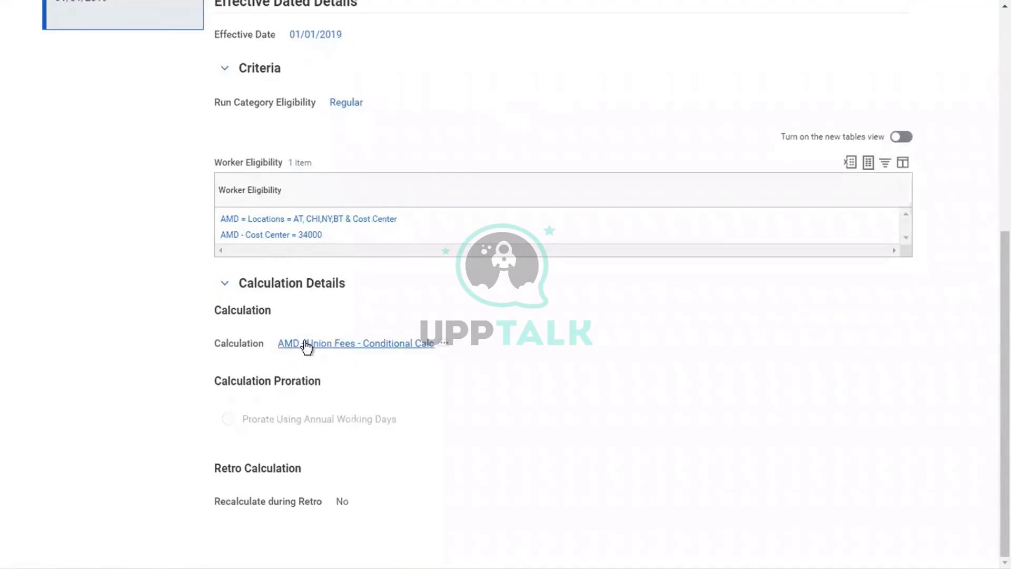
- Open the AMD - Union Fees - Conditional Calc and view its Atlanta condition in a new tab
click(336, 345)
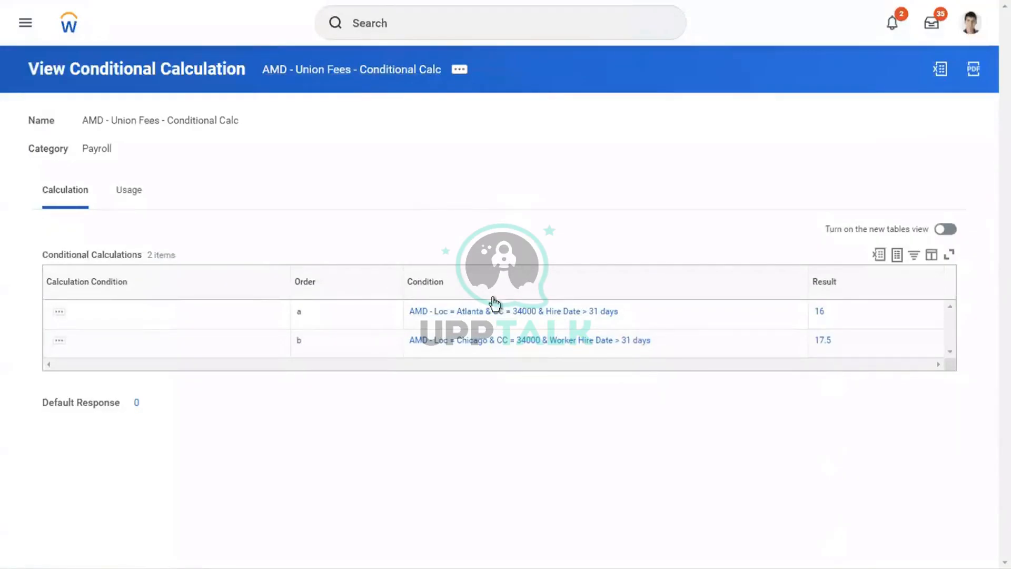
right_click(478, 316)
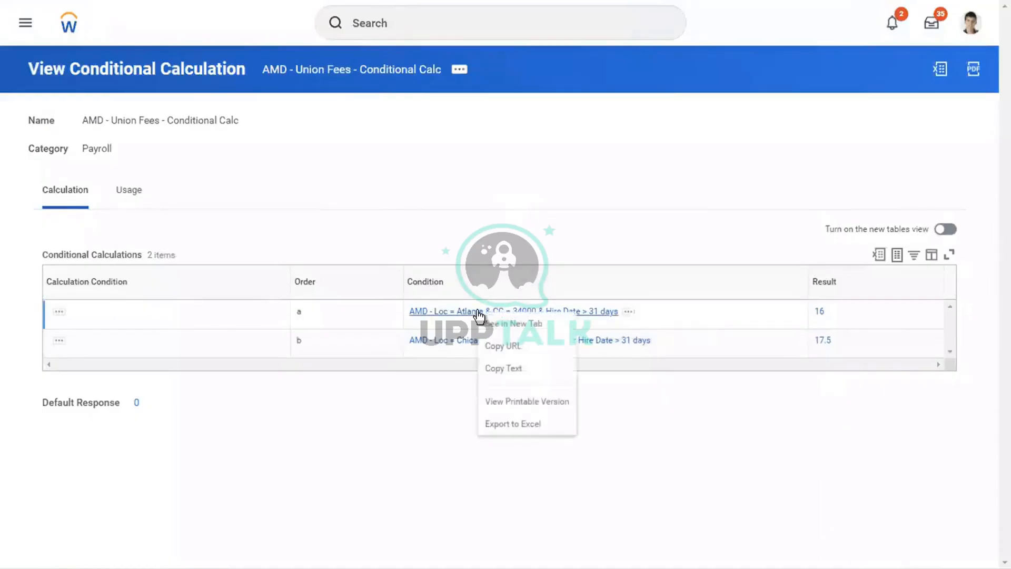
click(489, 317)
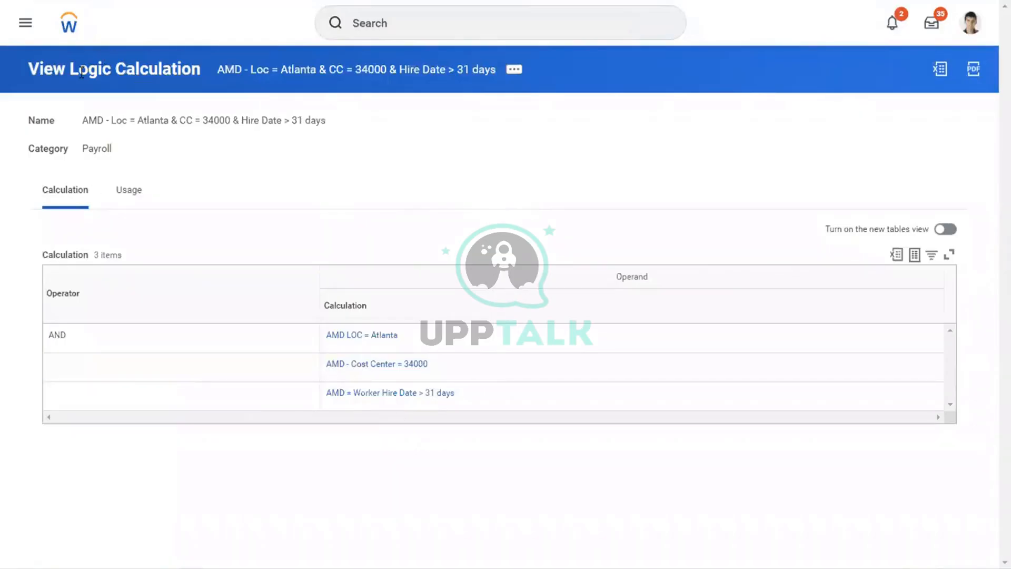
- Examine the AMD LOC = Atlanta operand in a new tab and return to the Atlanta logic calculation
key(ctrl+Left)
right_click(374, 336)
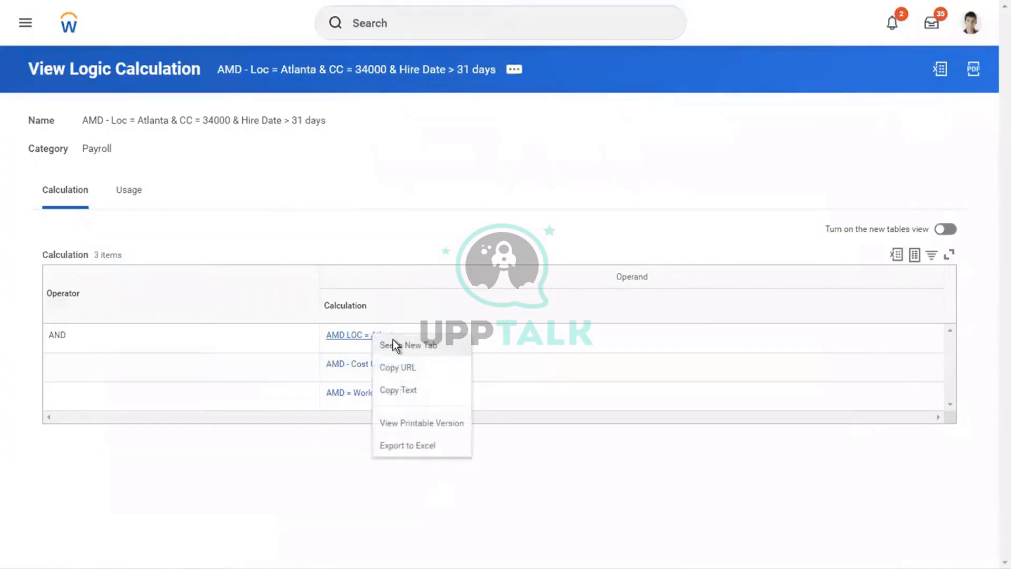
click(396, 345)
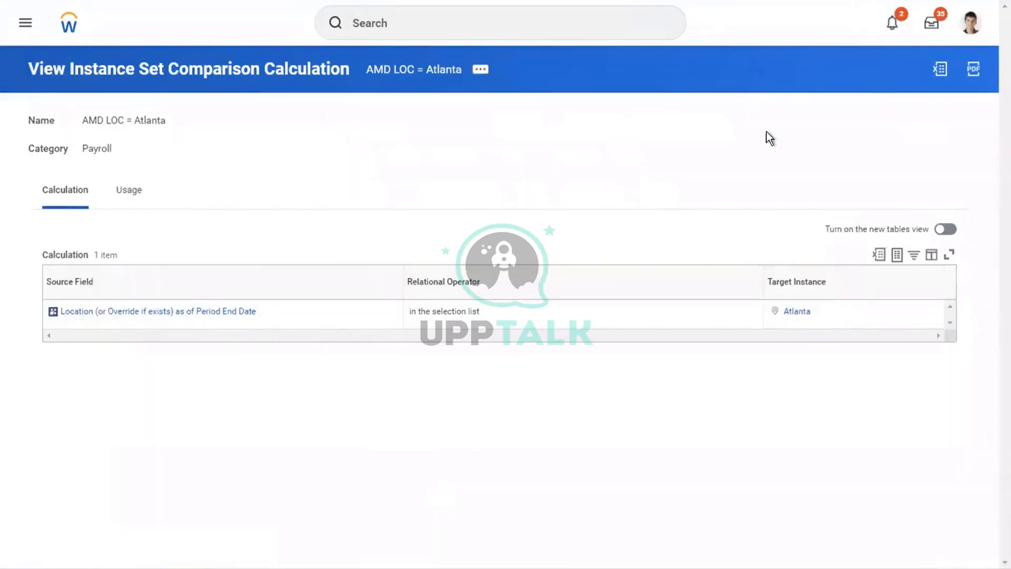
key(alt+Left)
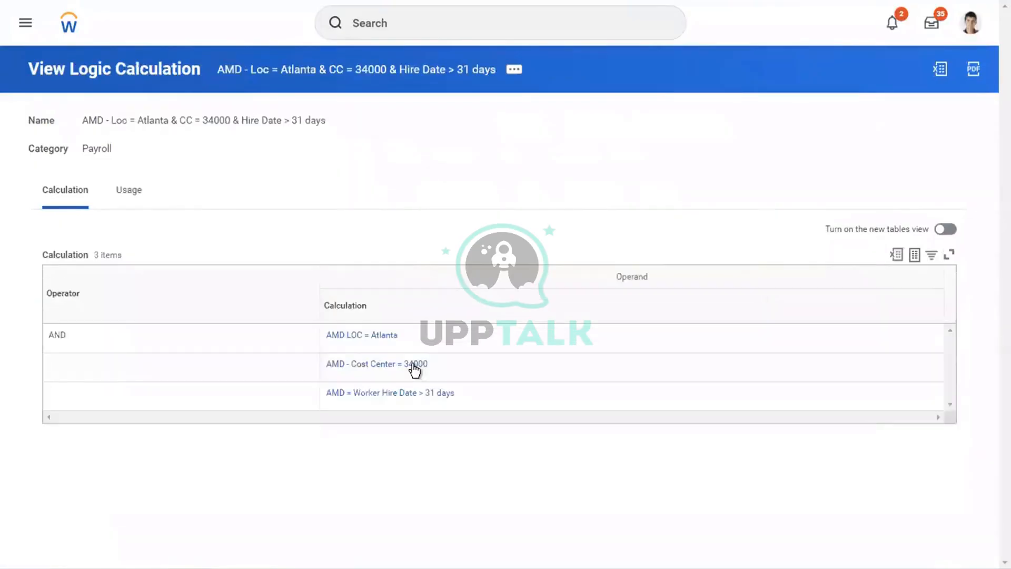
- Examine the AMD - Cost Center = 34000 operand in a new tab and return to the Atlanta logic calculation
right_click(385, 367)
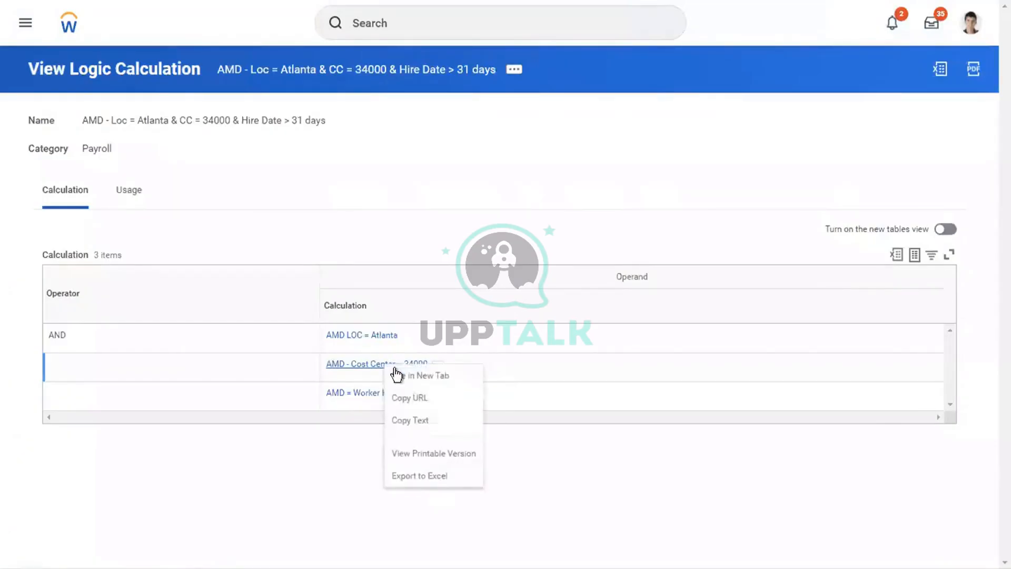
click(408, 376)
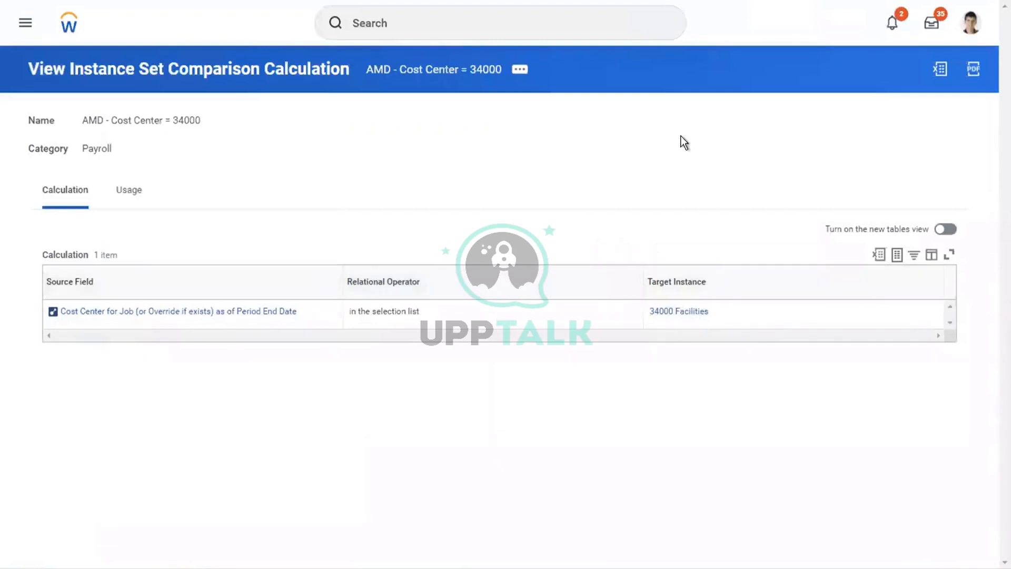
key(ctrl+w)
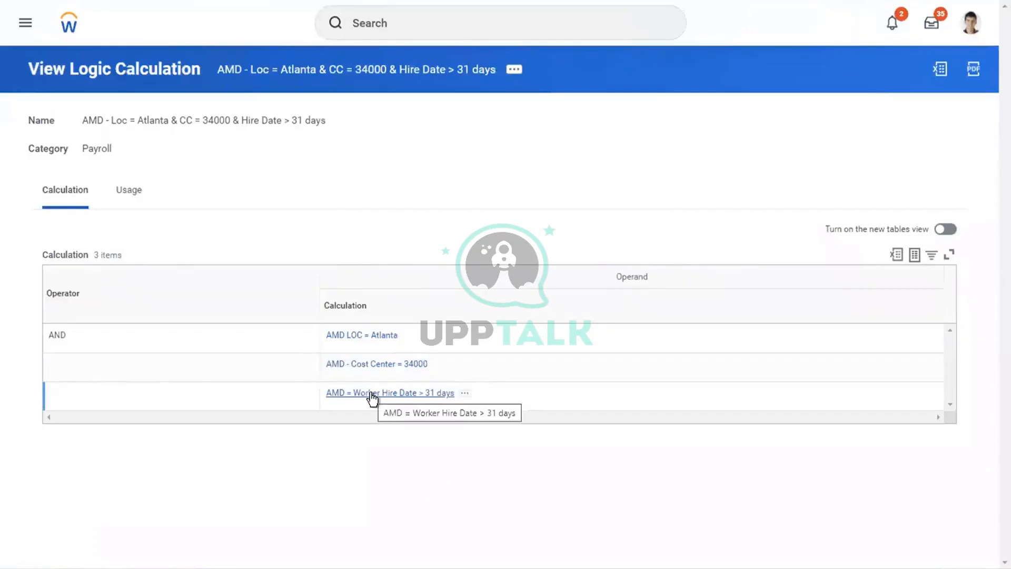
click(373, 351)
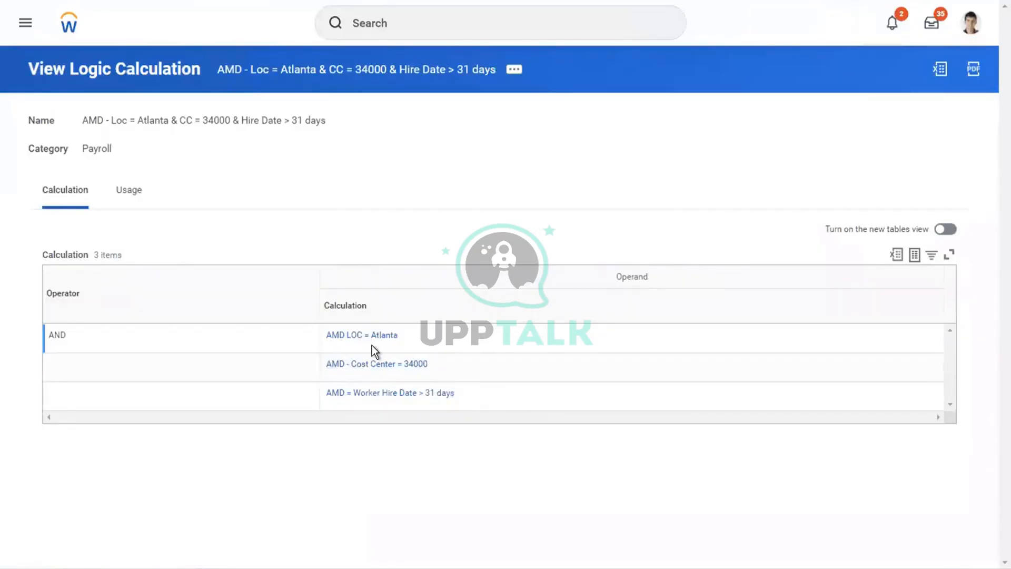
- Check the deduction start rule in the Word union fees table against the AMD = Worker Hire Date > 31 days operand and its second operand
key(ctrl+Left)
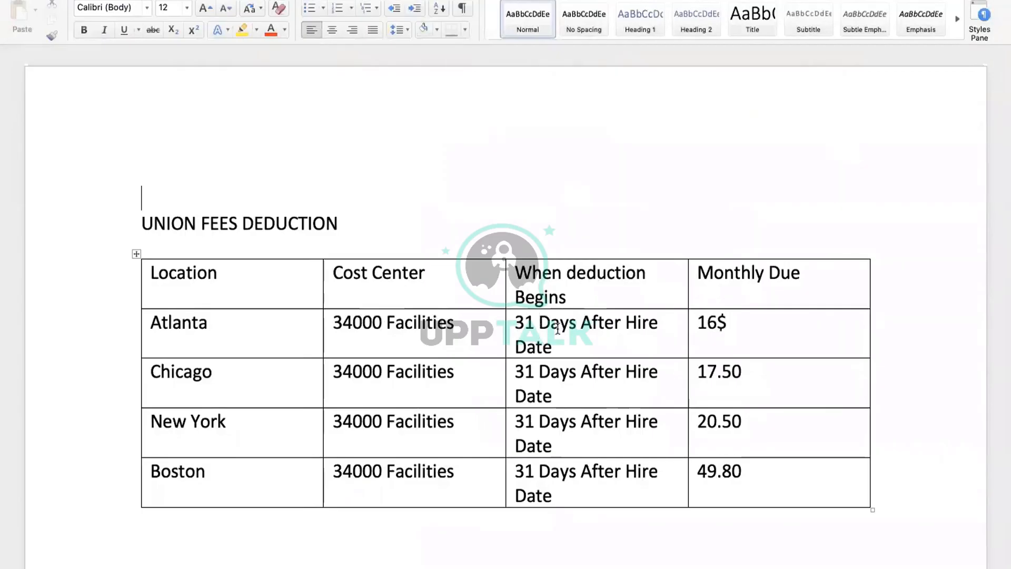
key(ctrl+Right)
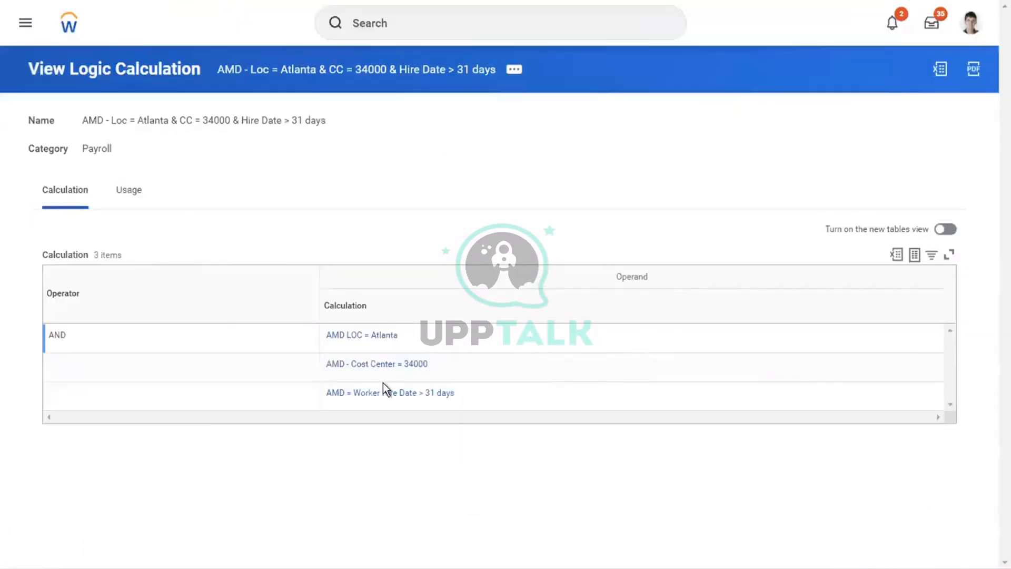
right_click(385, 393)
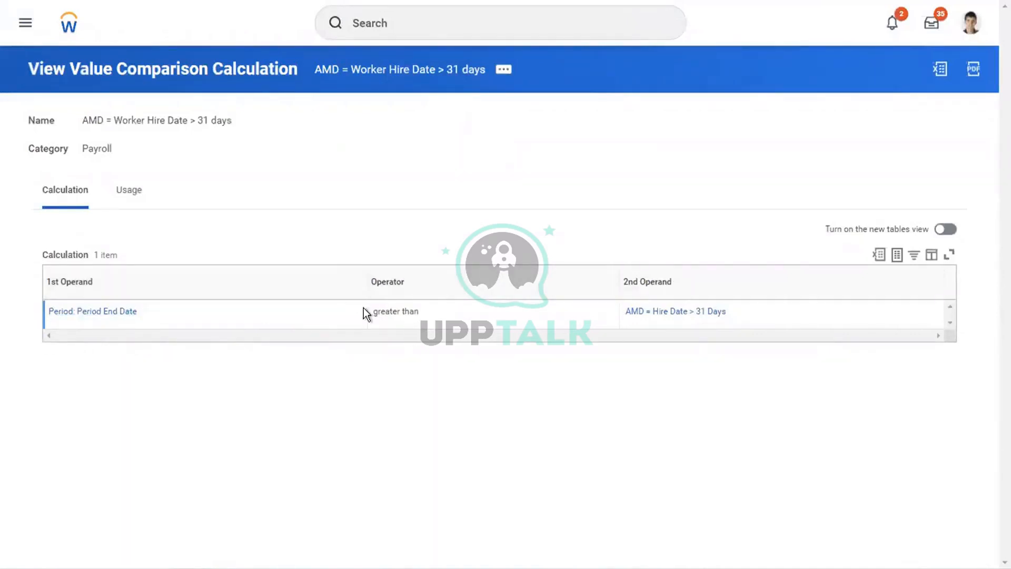
mouse_move(677, 317)
click(677, 314)
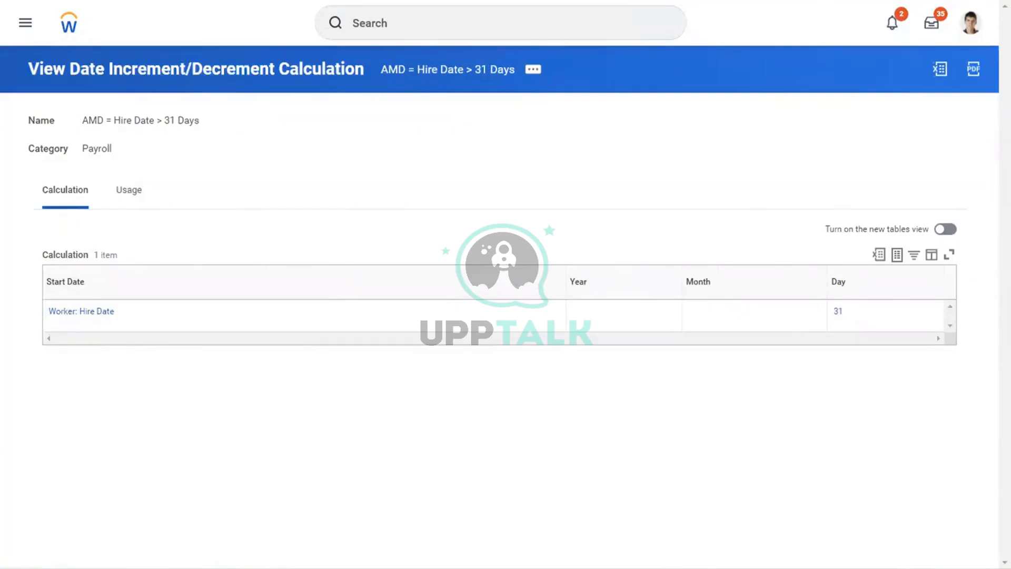
key(alt+Left)
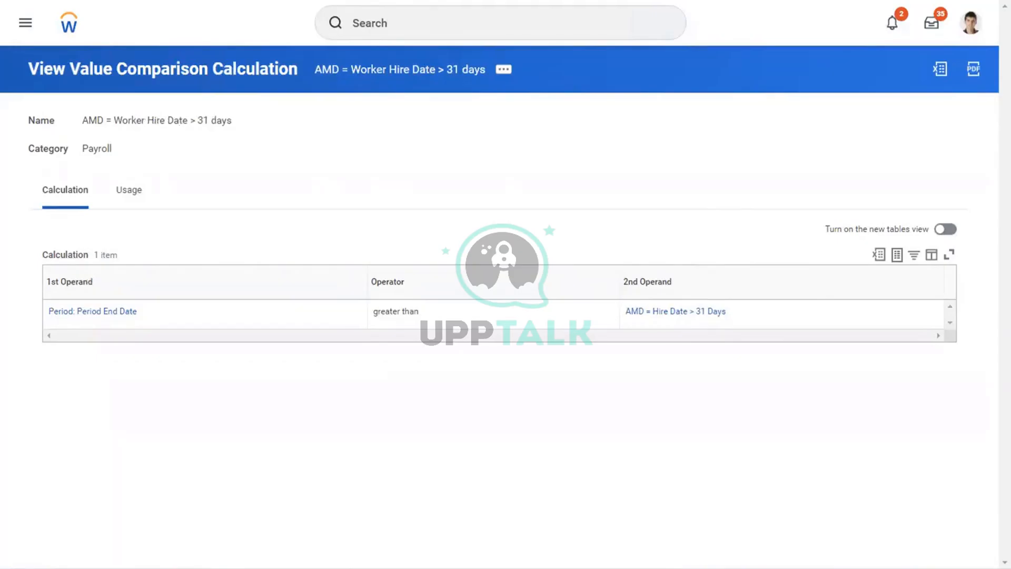
- Open the AMD - Union Fees - Conditional Calc for editing and consult the union fees table in Word for the missing locations
key(ctrl+shift+Tab)
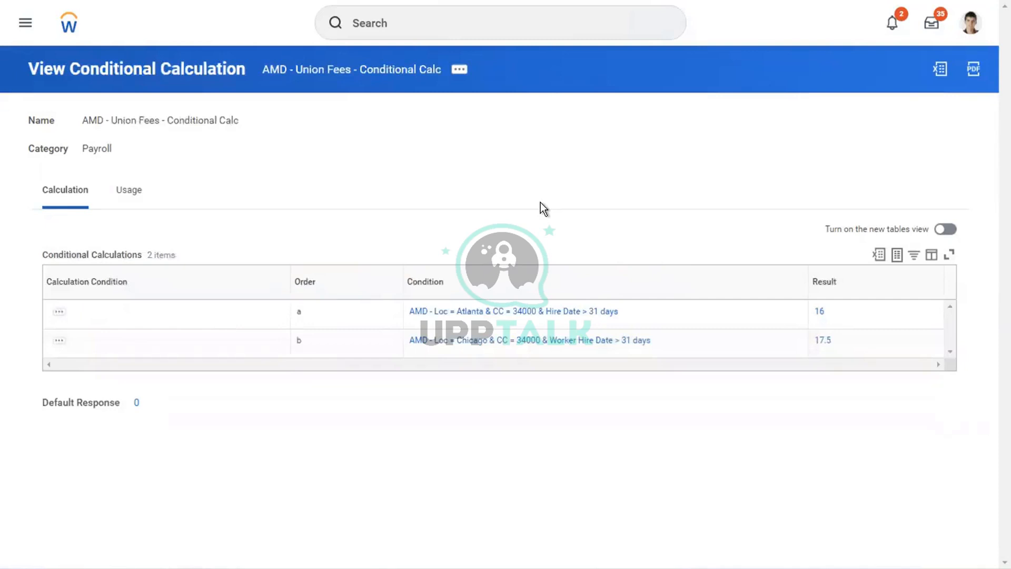
click(459, 71)
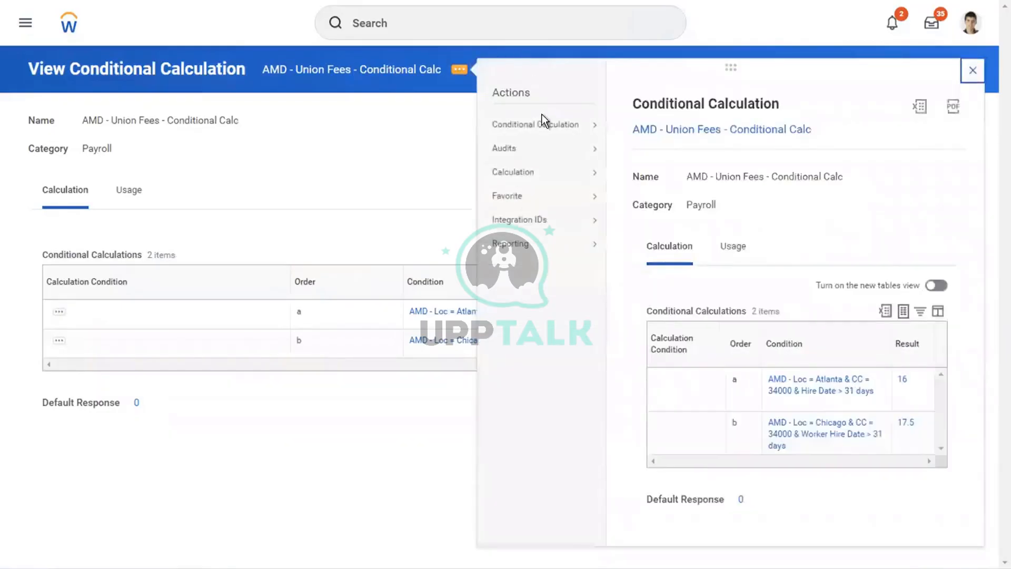
mouse_move(576, 127)
click(628, 127)
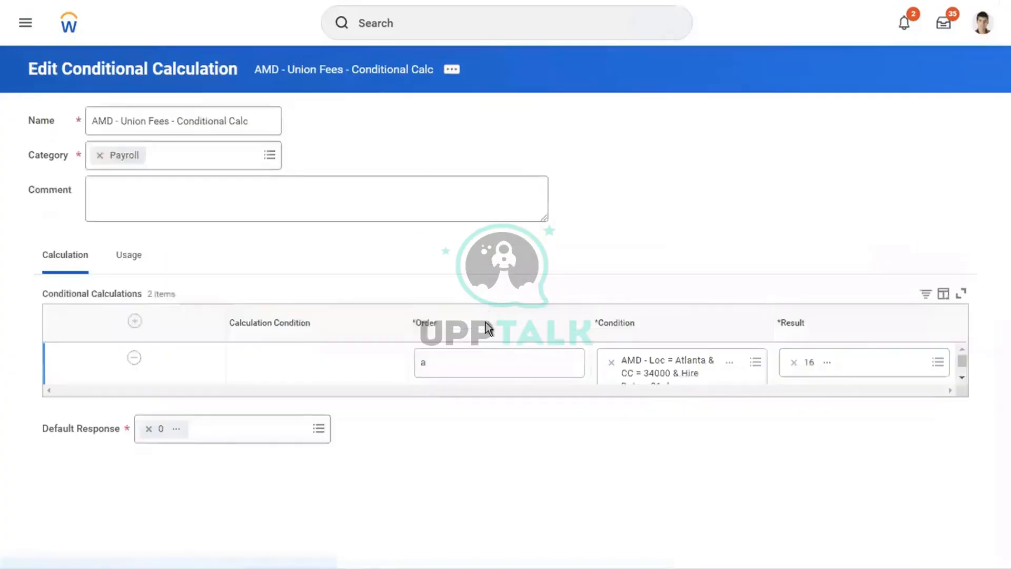
key(ctrl+Left)
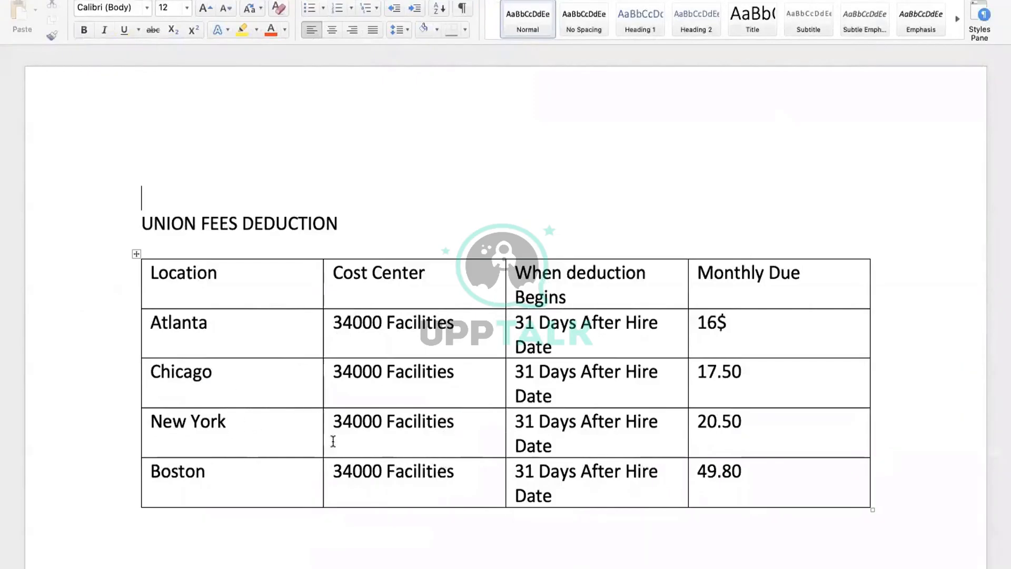
key(ctrl+Right)
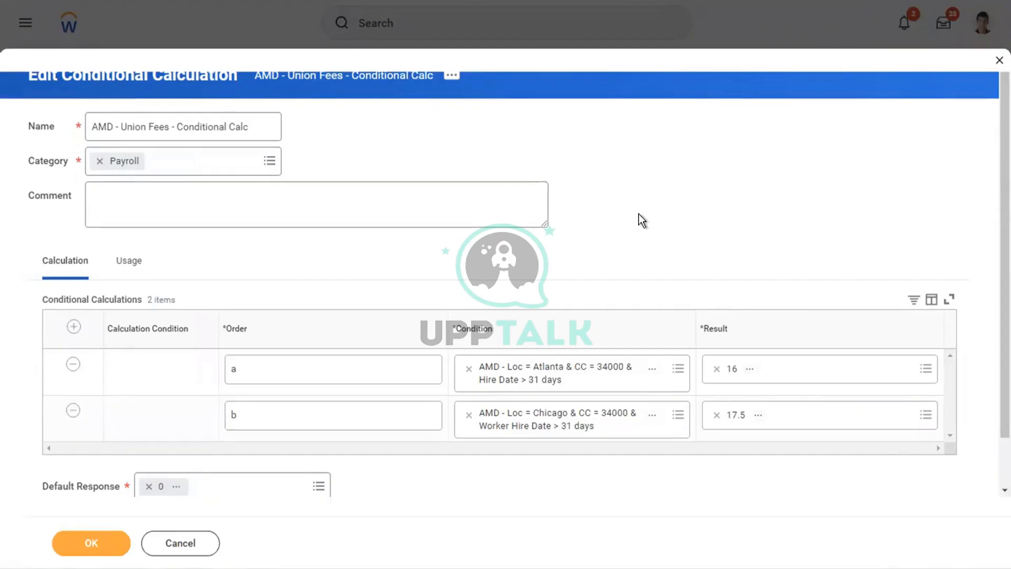
- Add a conditional calculation row with order c and check the New York entry in the Word union fees table
click(75, 330)
click(313, 375)
text(c)
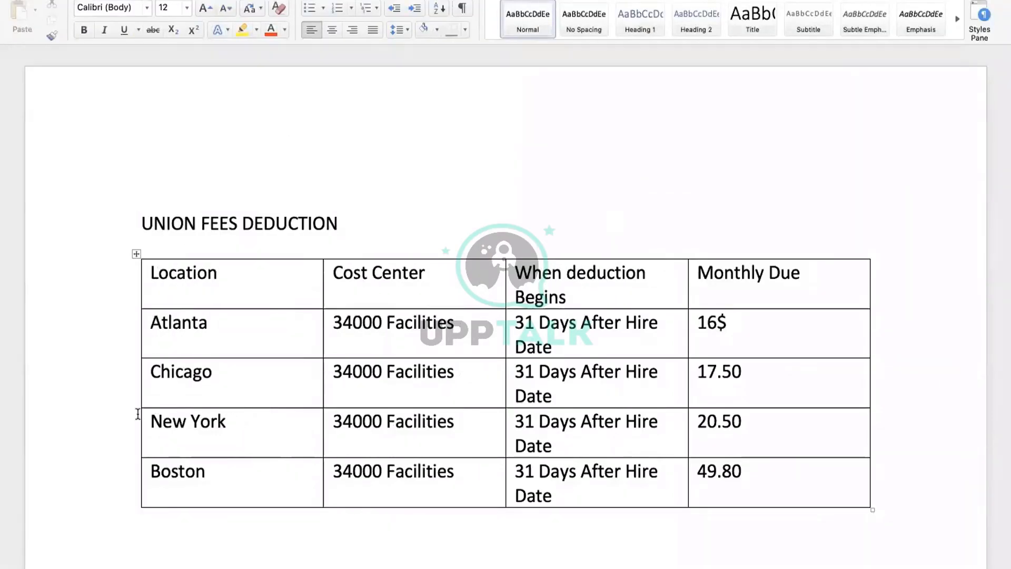
click(138, 414)
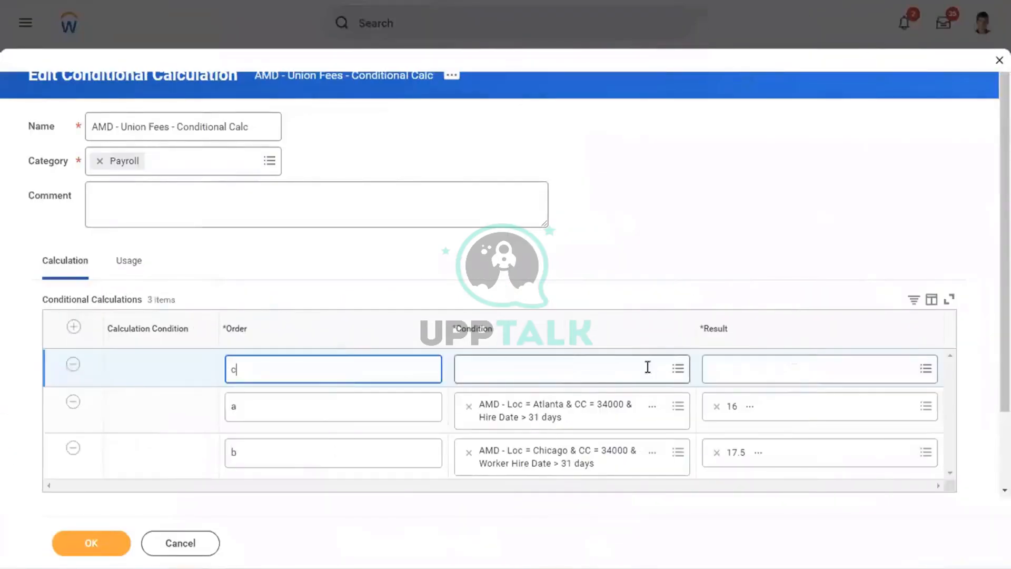
- Start creating a new logic calculation as the condition for row c
click(648, 371)
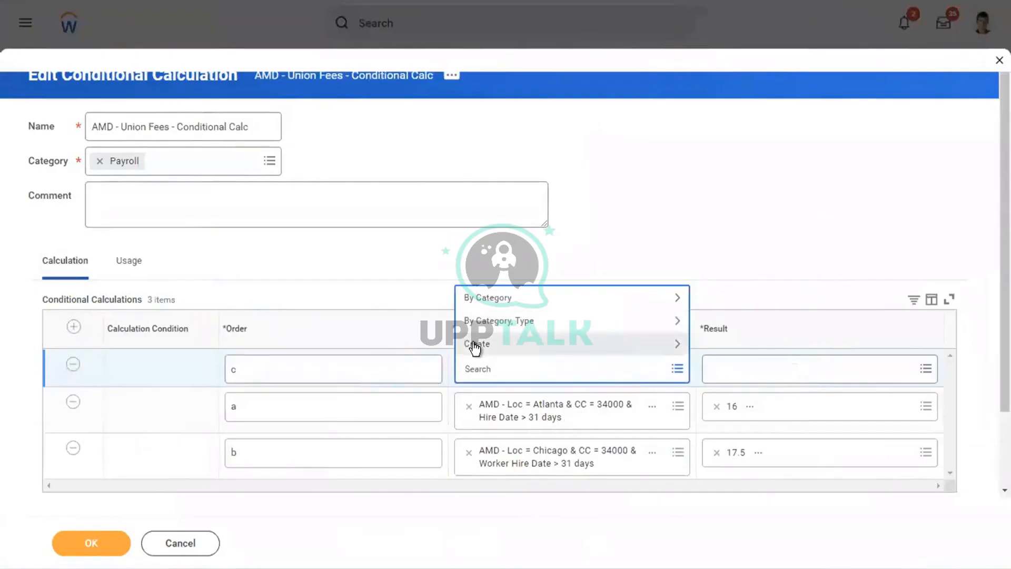
click(476, 345)
key(Down)
key(Down)
key(Down)
key(Down)
key(Down)
key(Down)
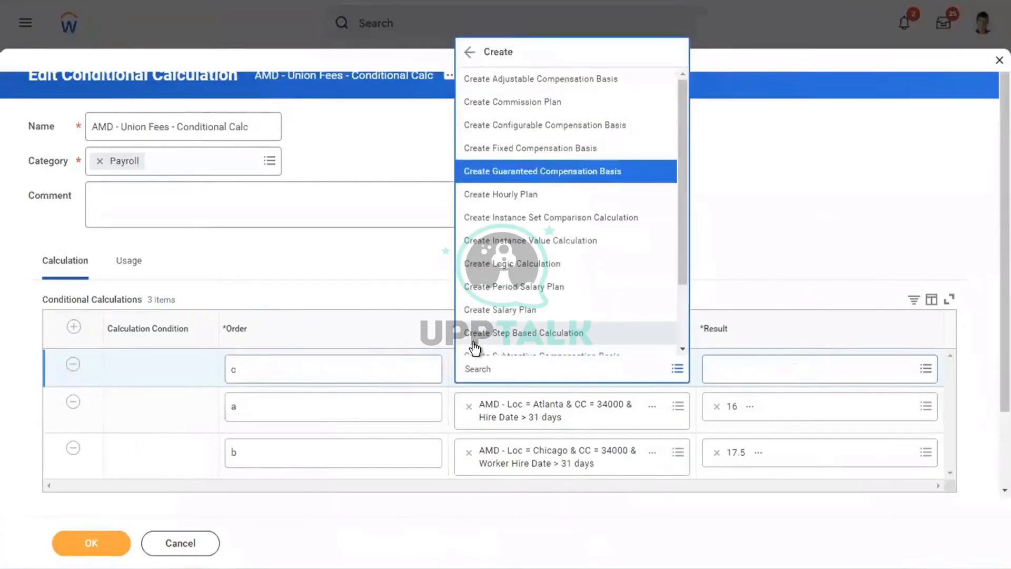
key(Down)
key(Down)
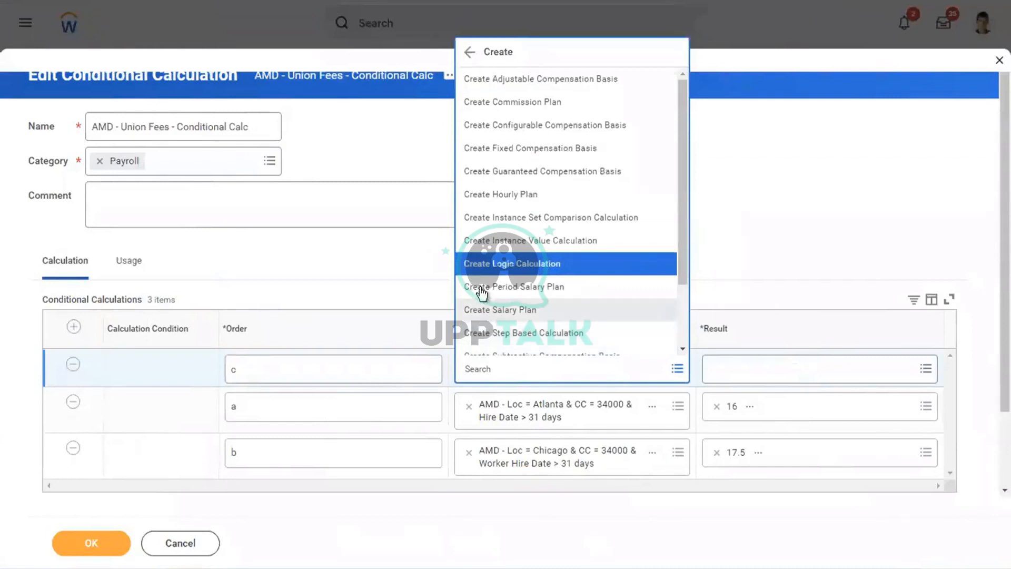
click(481, 266)
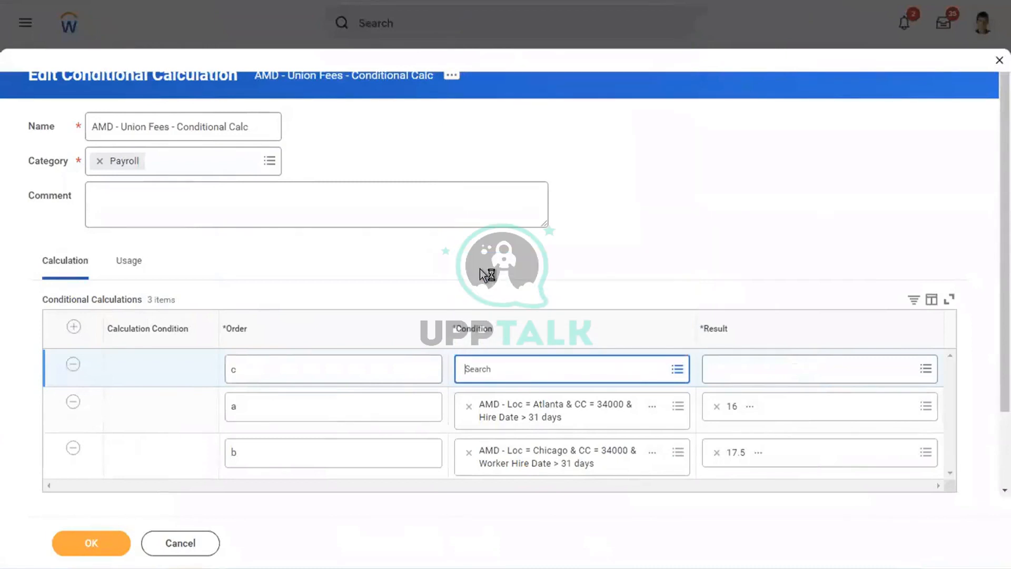
- Name the new logic calculation "AMD - Loc = NY & CC = 34000 & Worker Hire date > 31 days"
click(147, 130)
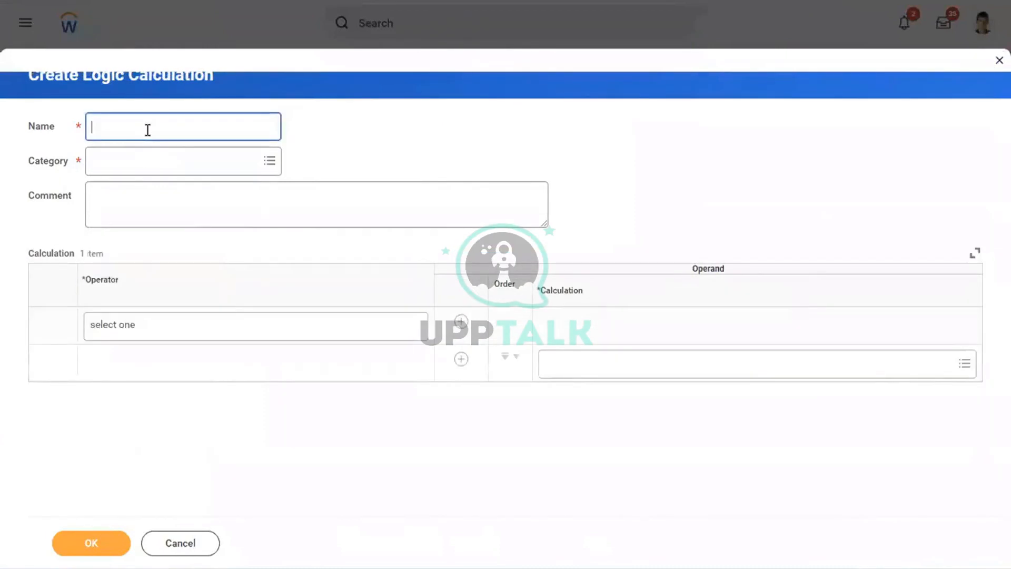
text(AMD - Loc = NY &)
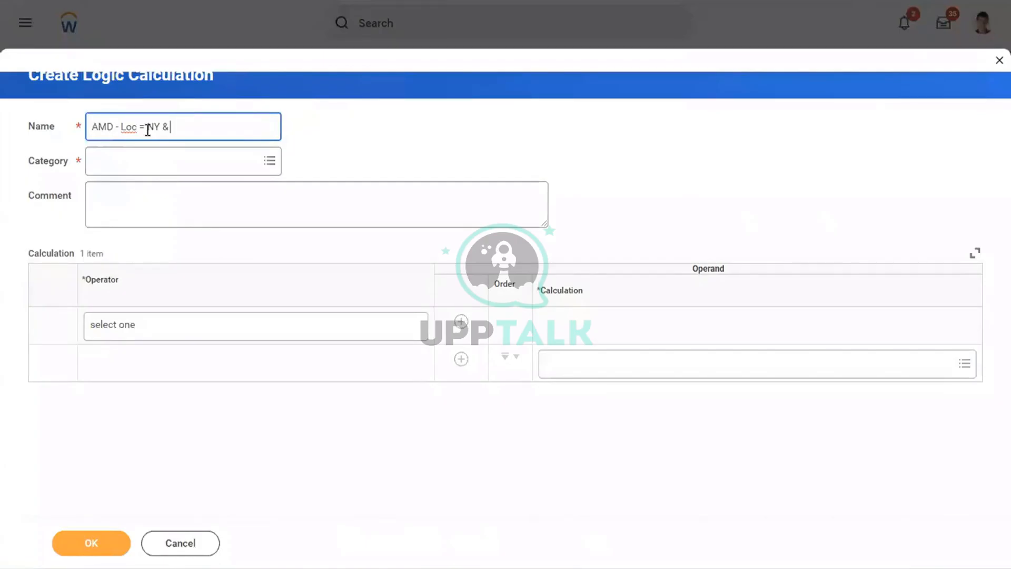
text(CO)
text( = 34000)
text( &)
text( Wo)
text(rker Hire)
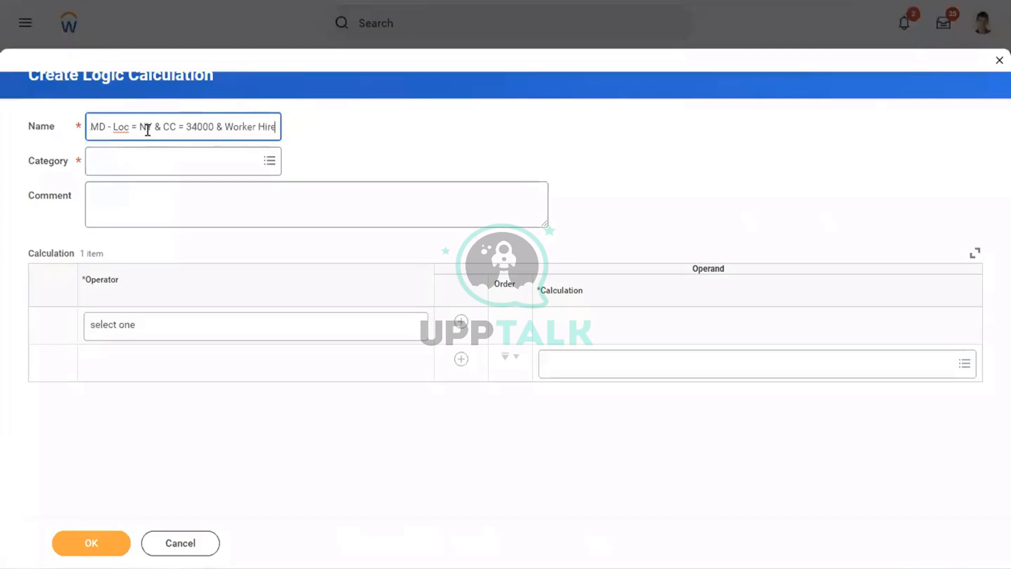
text( da)
key(BackSpace)
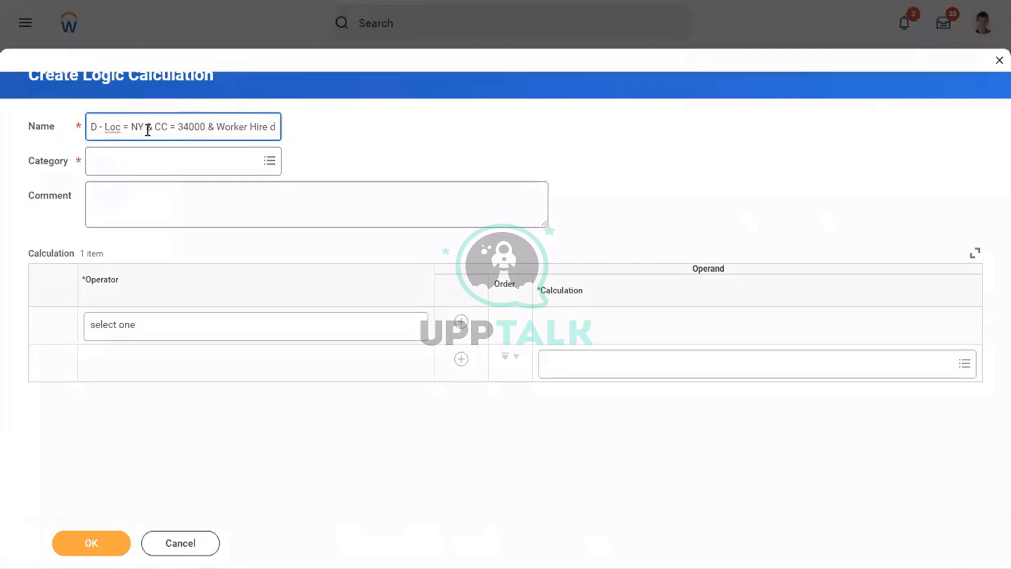
text(ate)
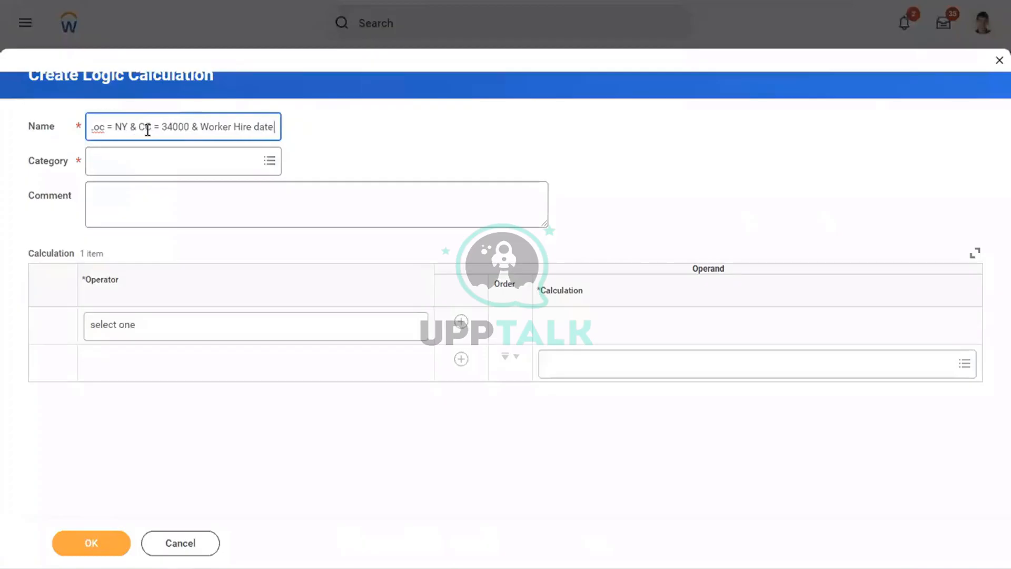
text( > 3)
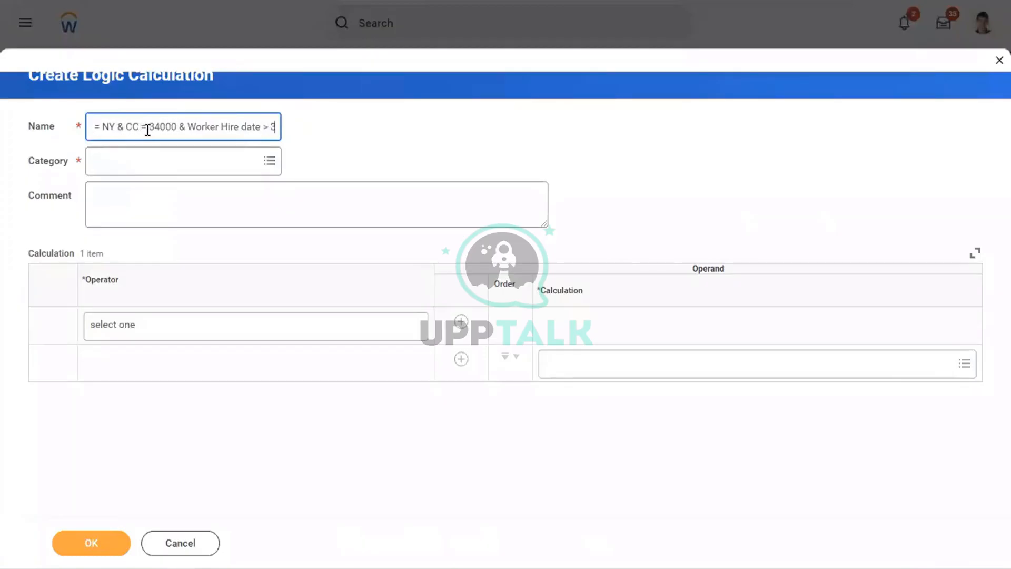
text(1 days)
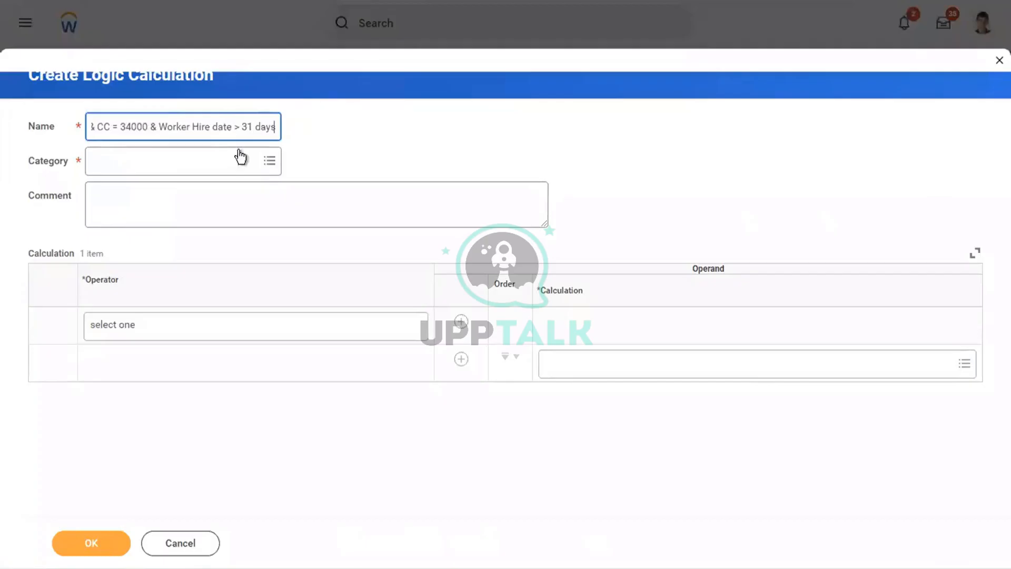
- Assign the Payroll category to the new logic calculation
click(176, 166)
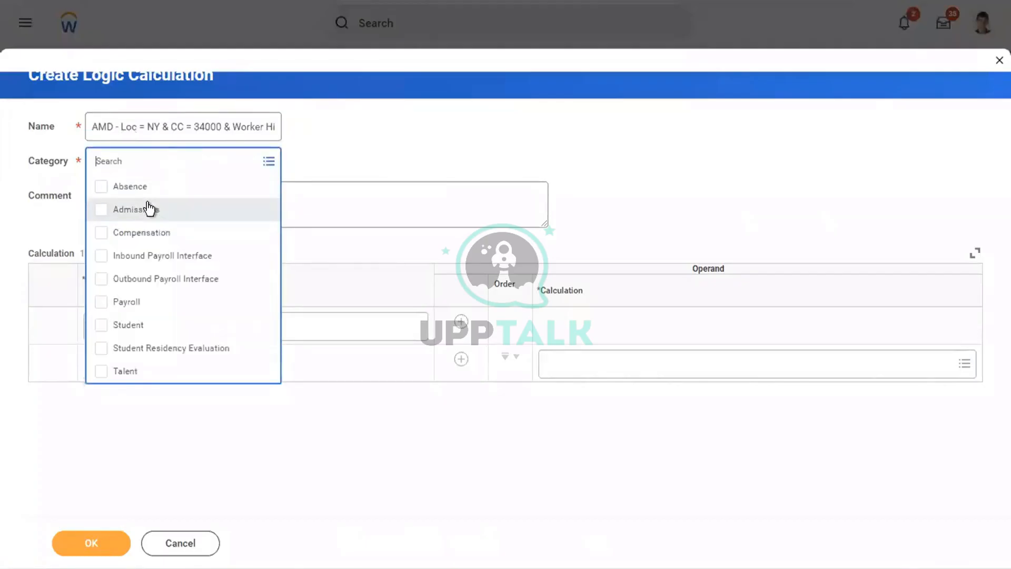
click(124, 305)
click(389, 163)
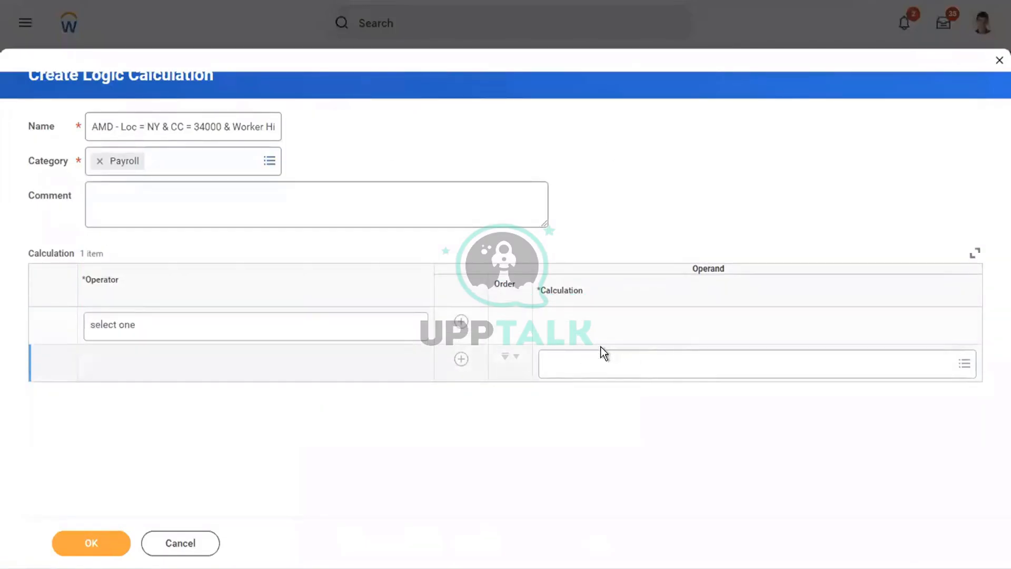
- Set the logic calculation's first operand to AMD LOC = New York
click(597, 367)
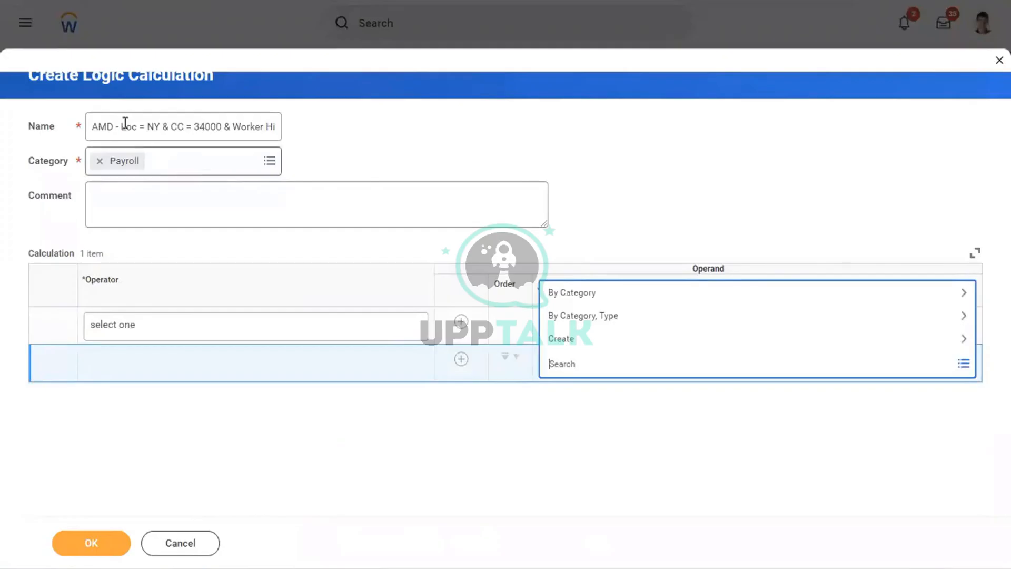
text(amd new)
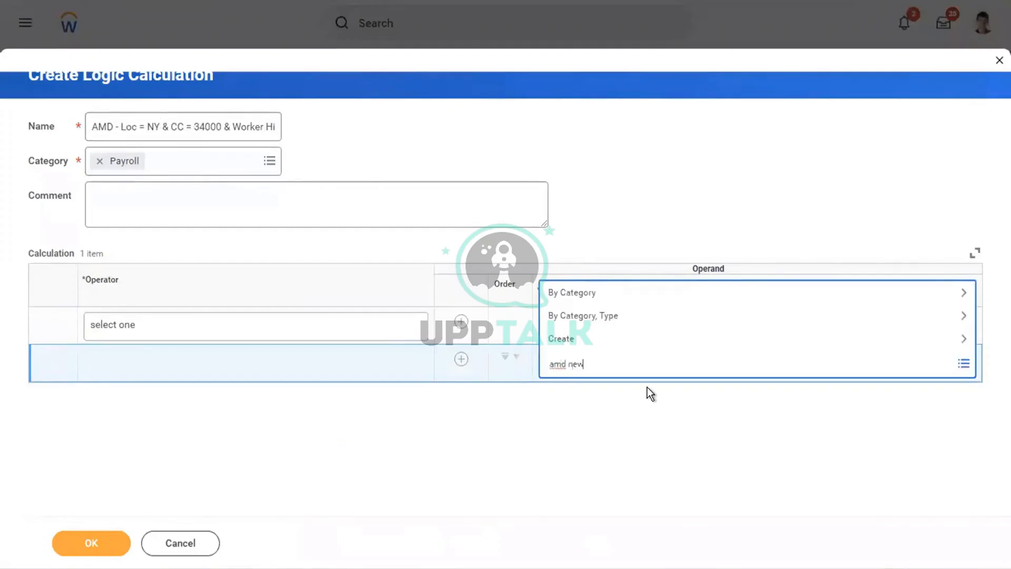
key(Return)
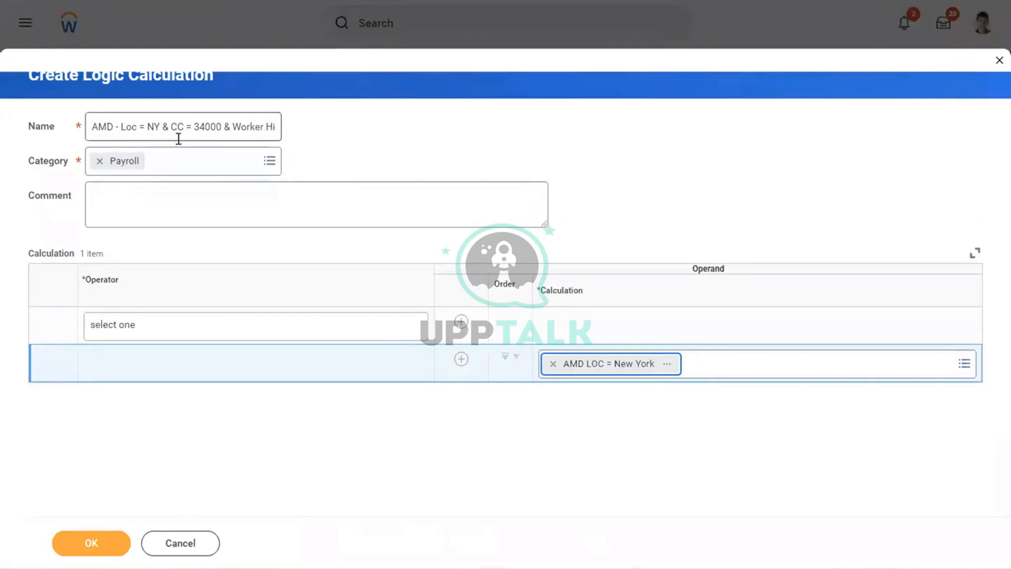
- Add a second operand row with the calculation AMD - Cost Center = 34000
click(461, 360)
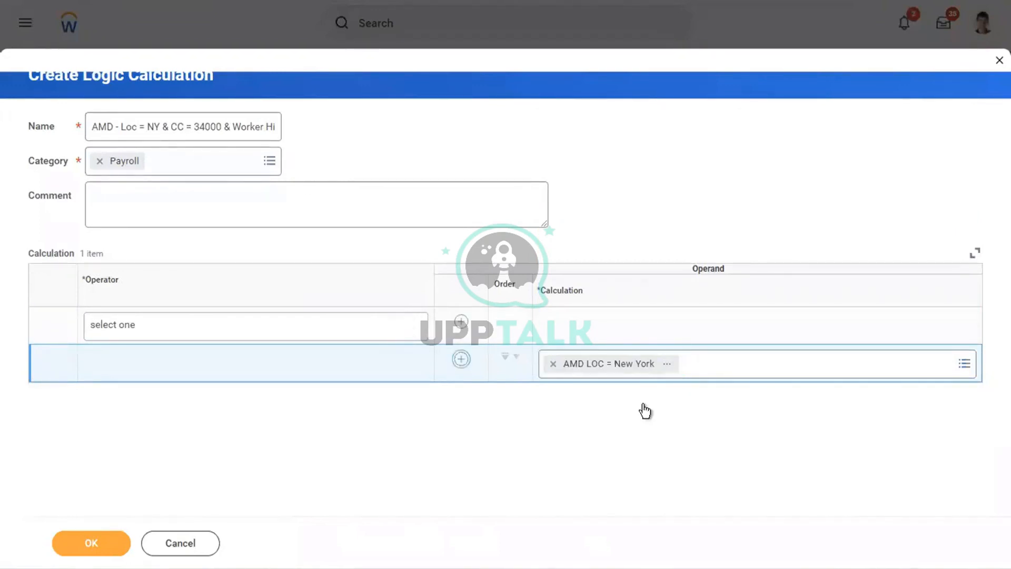
click(588, 406)
text(amd)
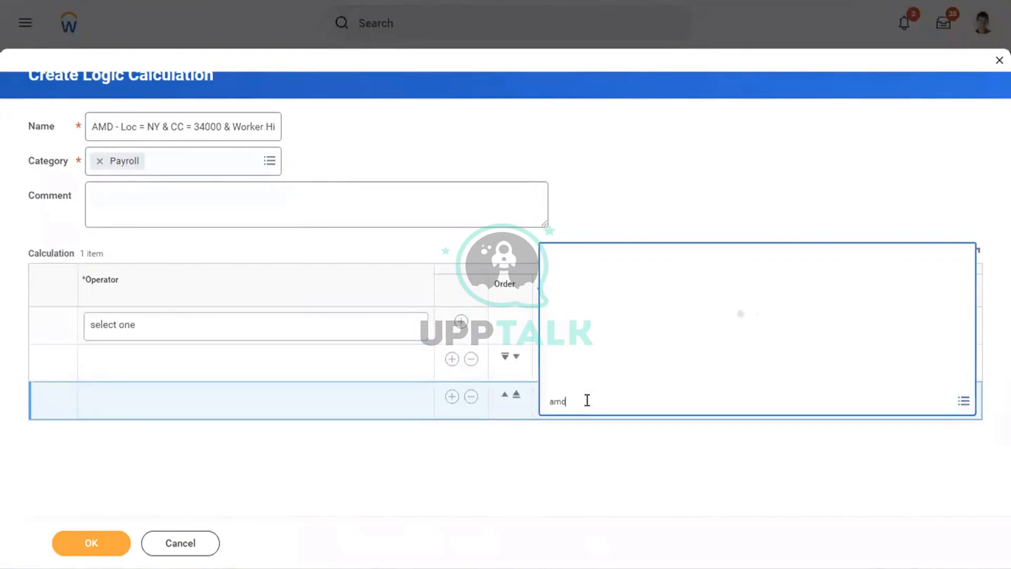
key(Return)
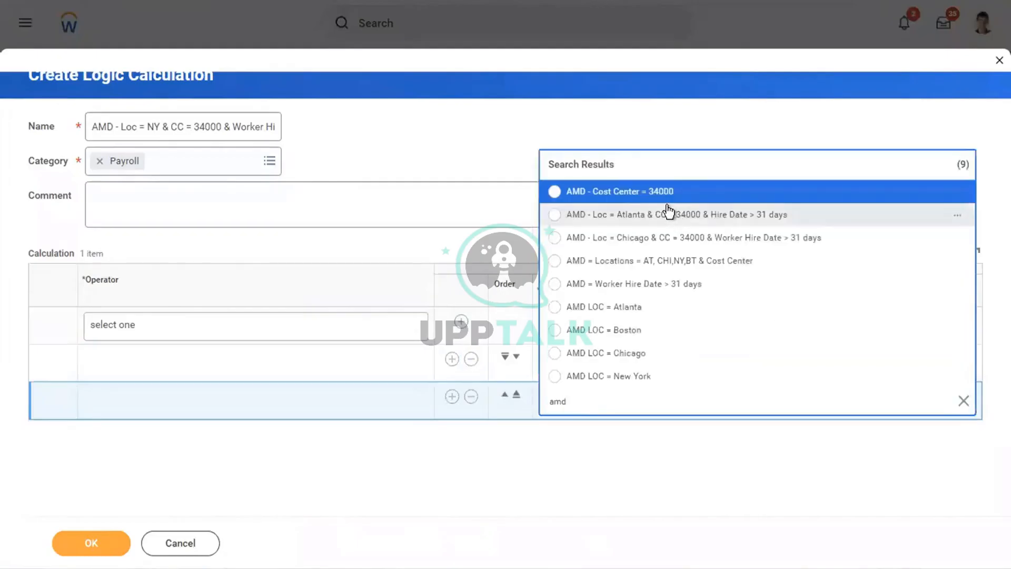
click(650, 192)
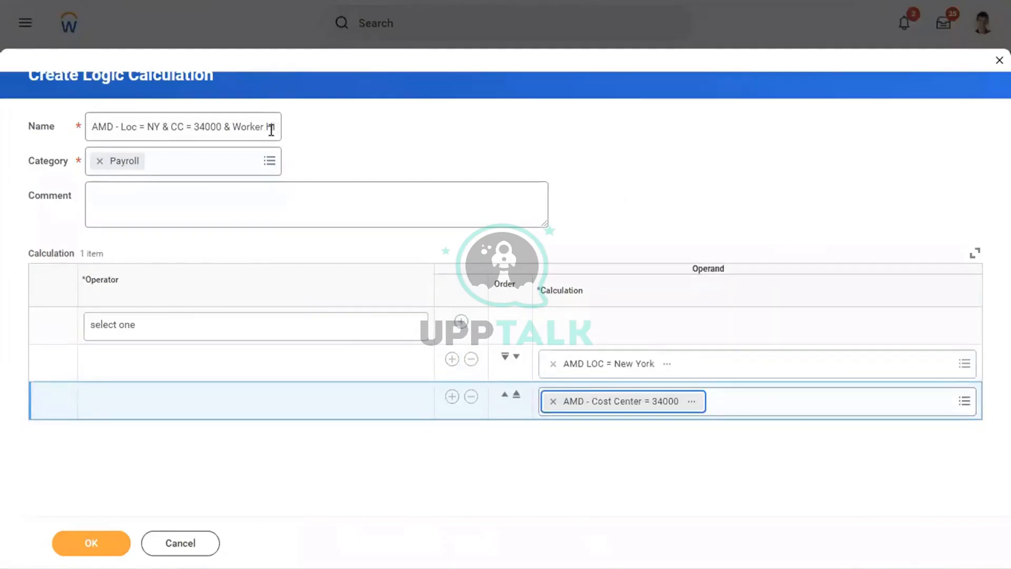
- Add a third operand row with the calculation AMD = Worker Hire Date > 31 days
click(451, 398)
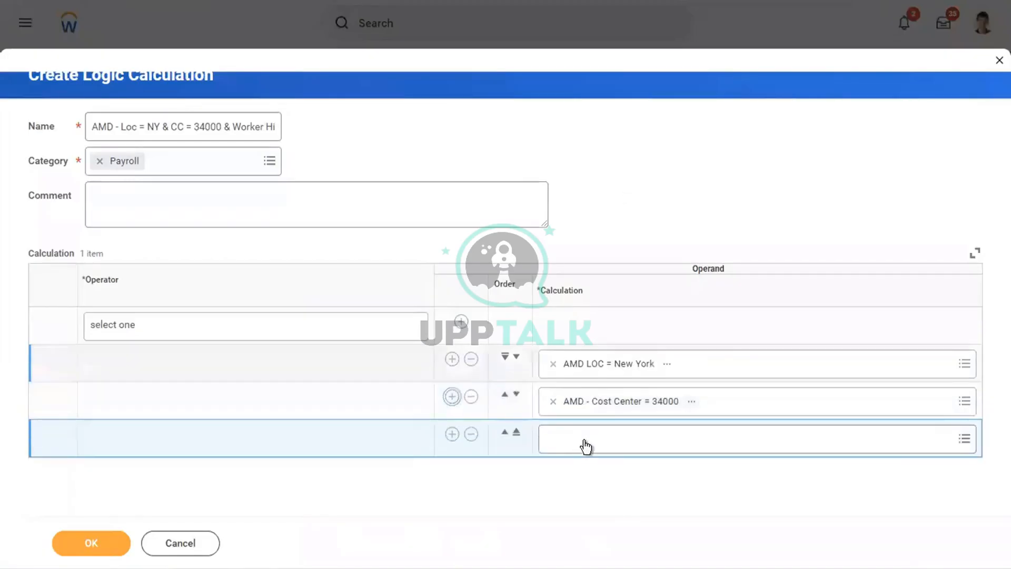
click(586, 442)
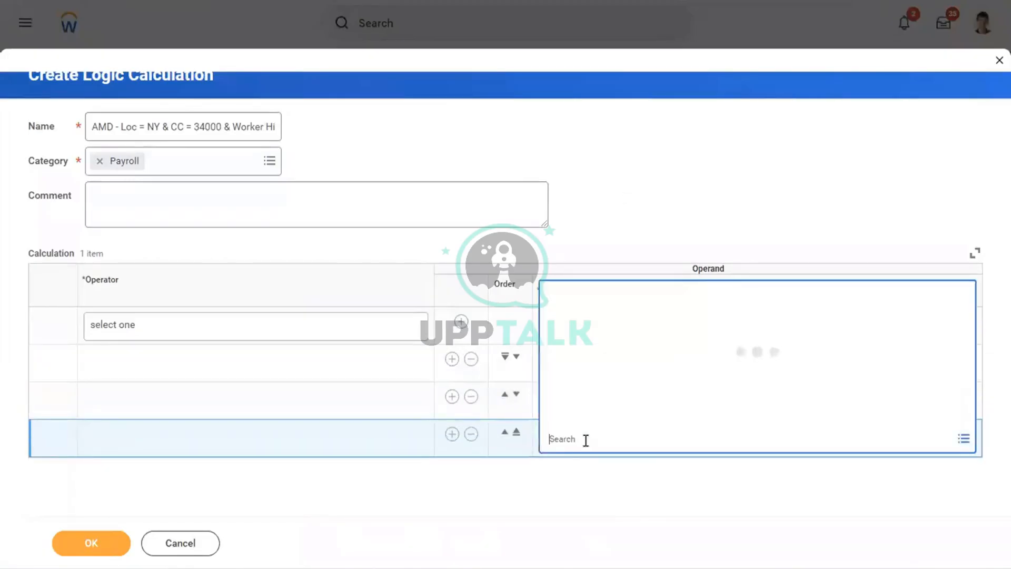
text(amd work)
key(Return)
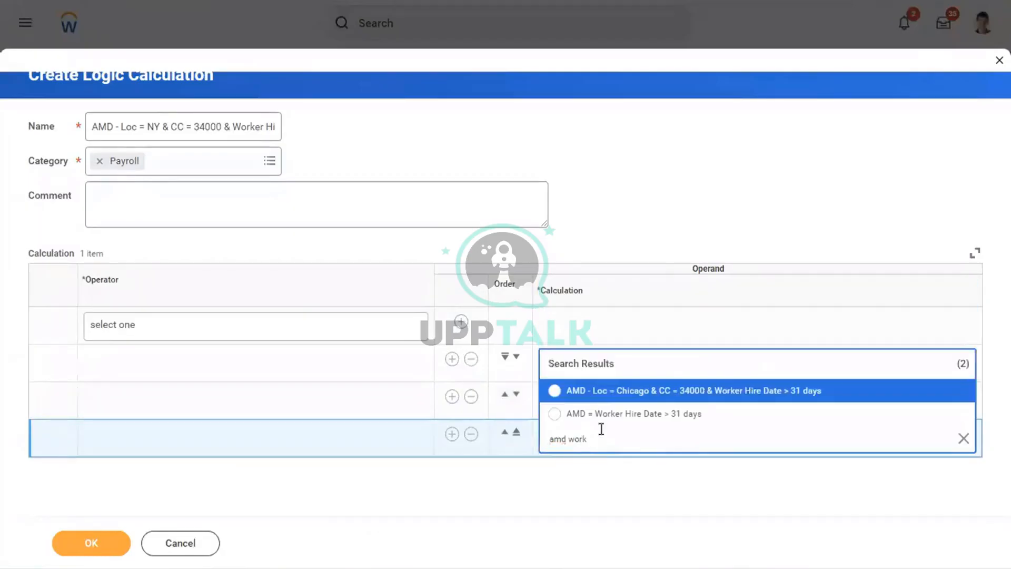
click(650, 415)
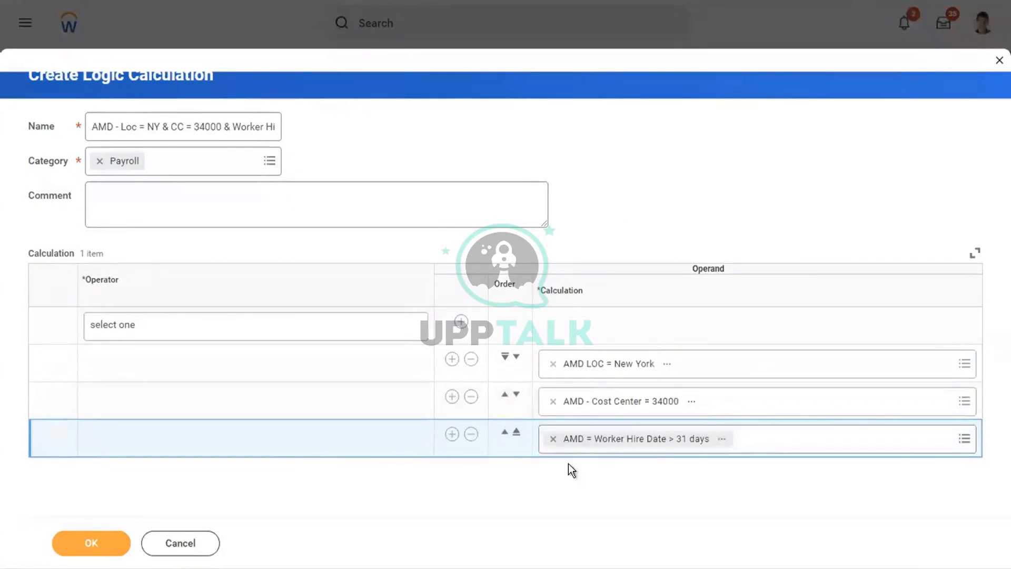
- Combine the three operands with the AND operator and save the logic calculation as the condition for row c
click(376, 331)
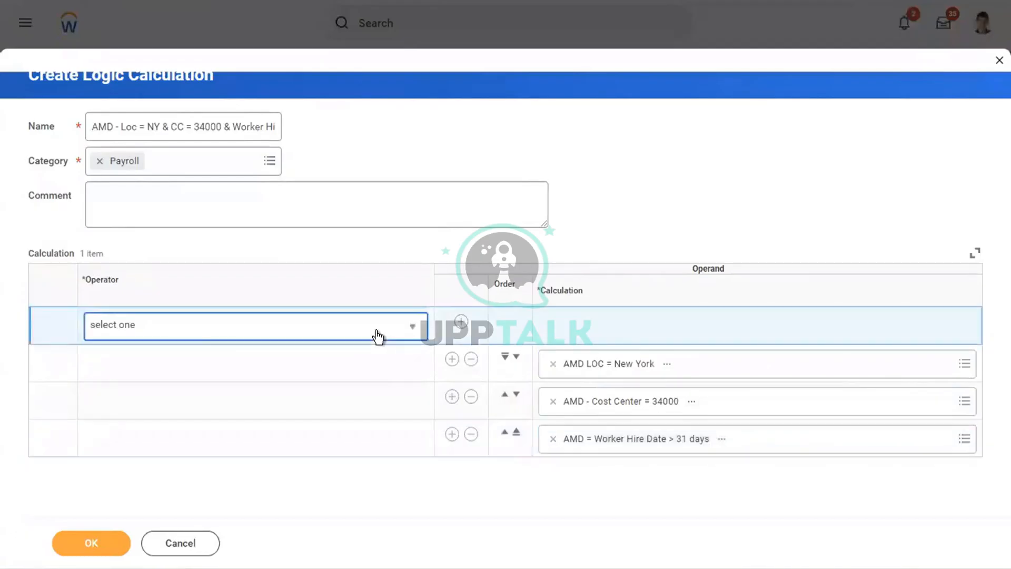
click(183, 326)
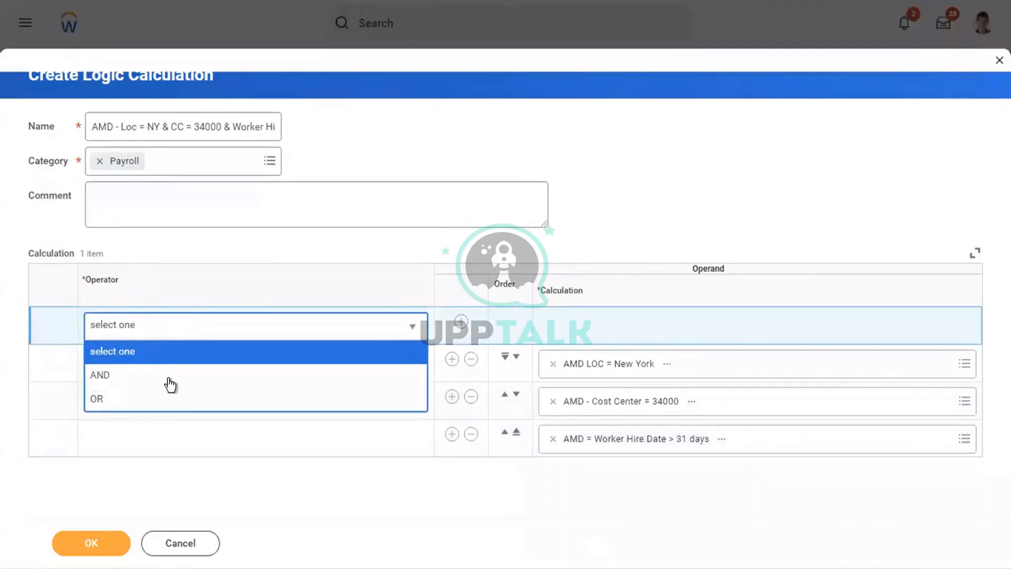
click(128, 375)
click(88, 538)
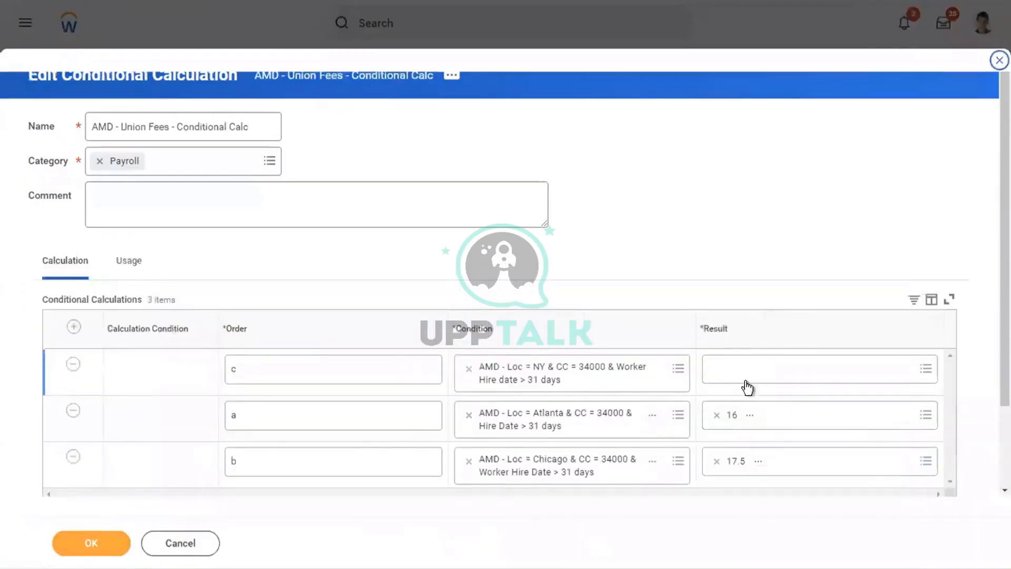
- Switch to the union fees table in Word, check New York's monthly due, and return to Workday
key(ctrl+Left)
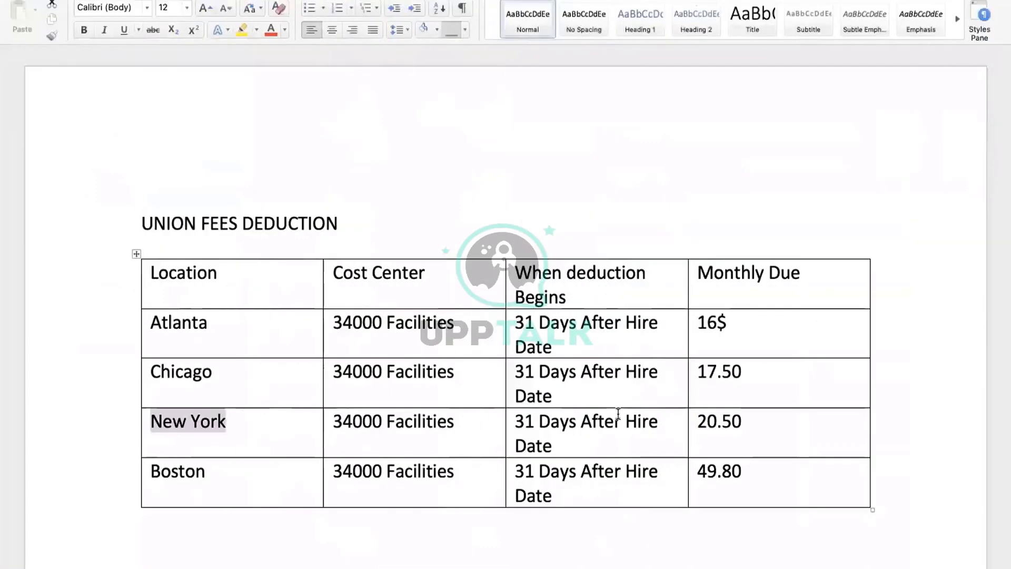
click(764, 425)
drag(764, 425, 691, 425)
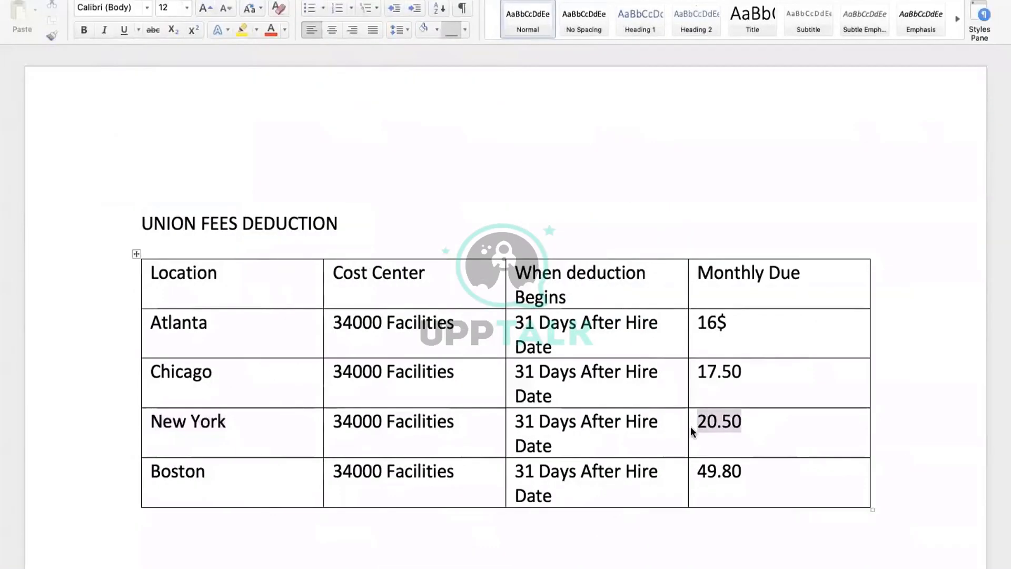
key(ctrl+Right)
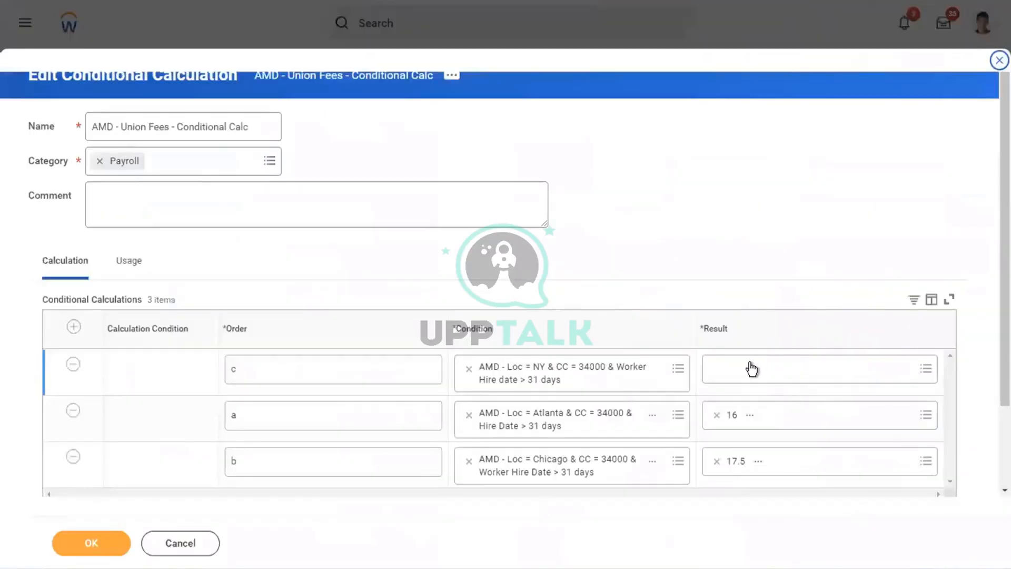
- Search for the value '20.5 as the result of row c and look through the options for creating a calculation
click(752, 369)
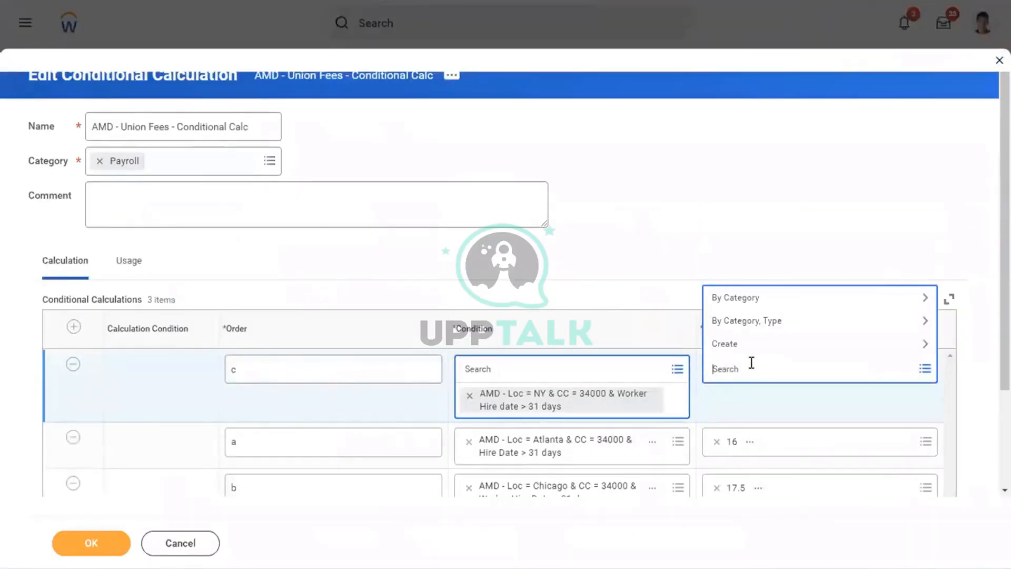
key(ctrl+v)
text(20.5)
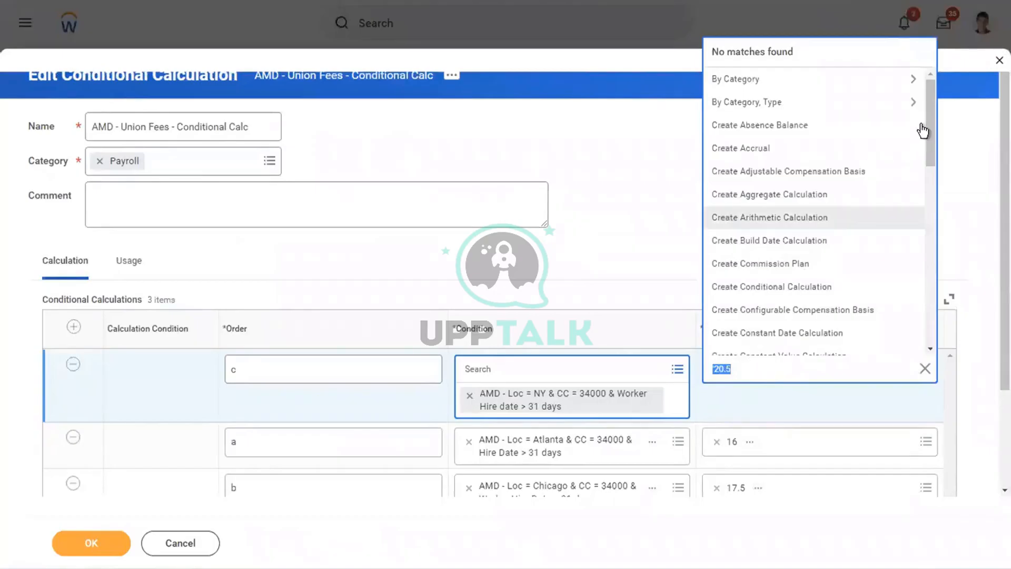
drag(930, 134, 925, 143)
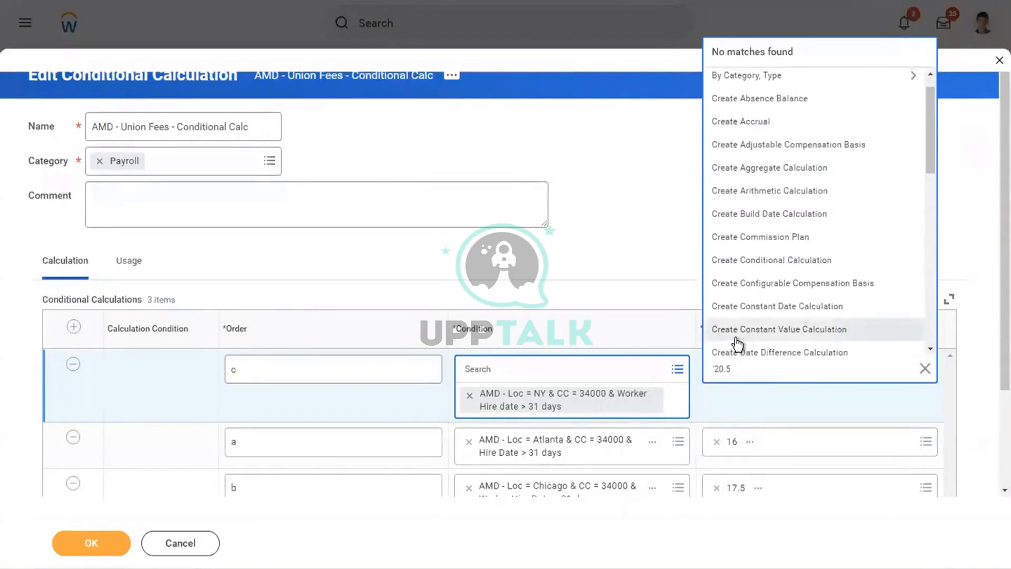
key(Escape)
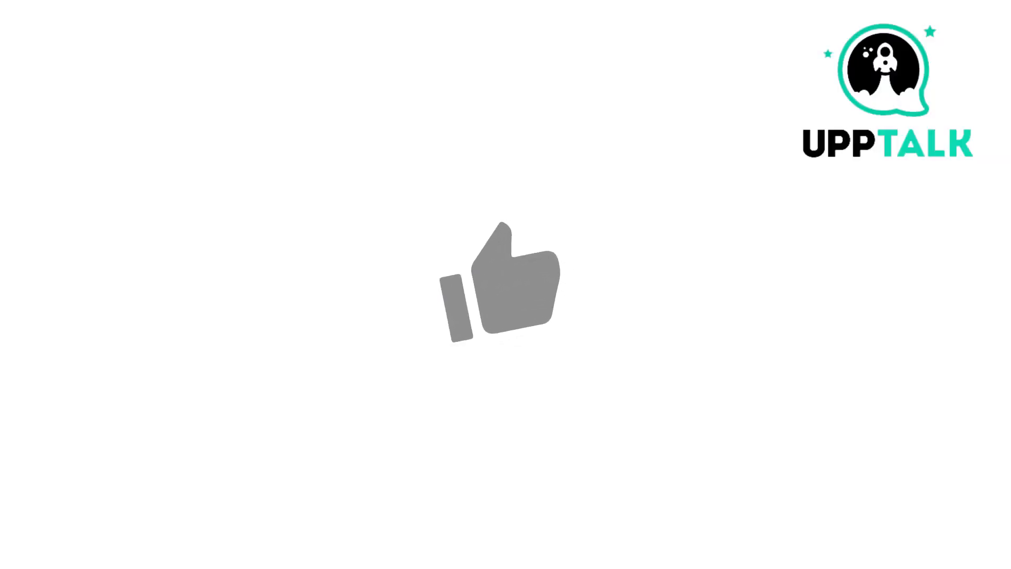